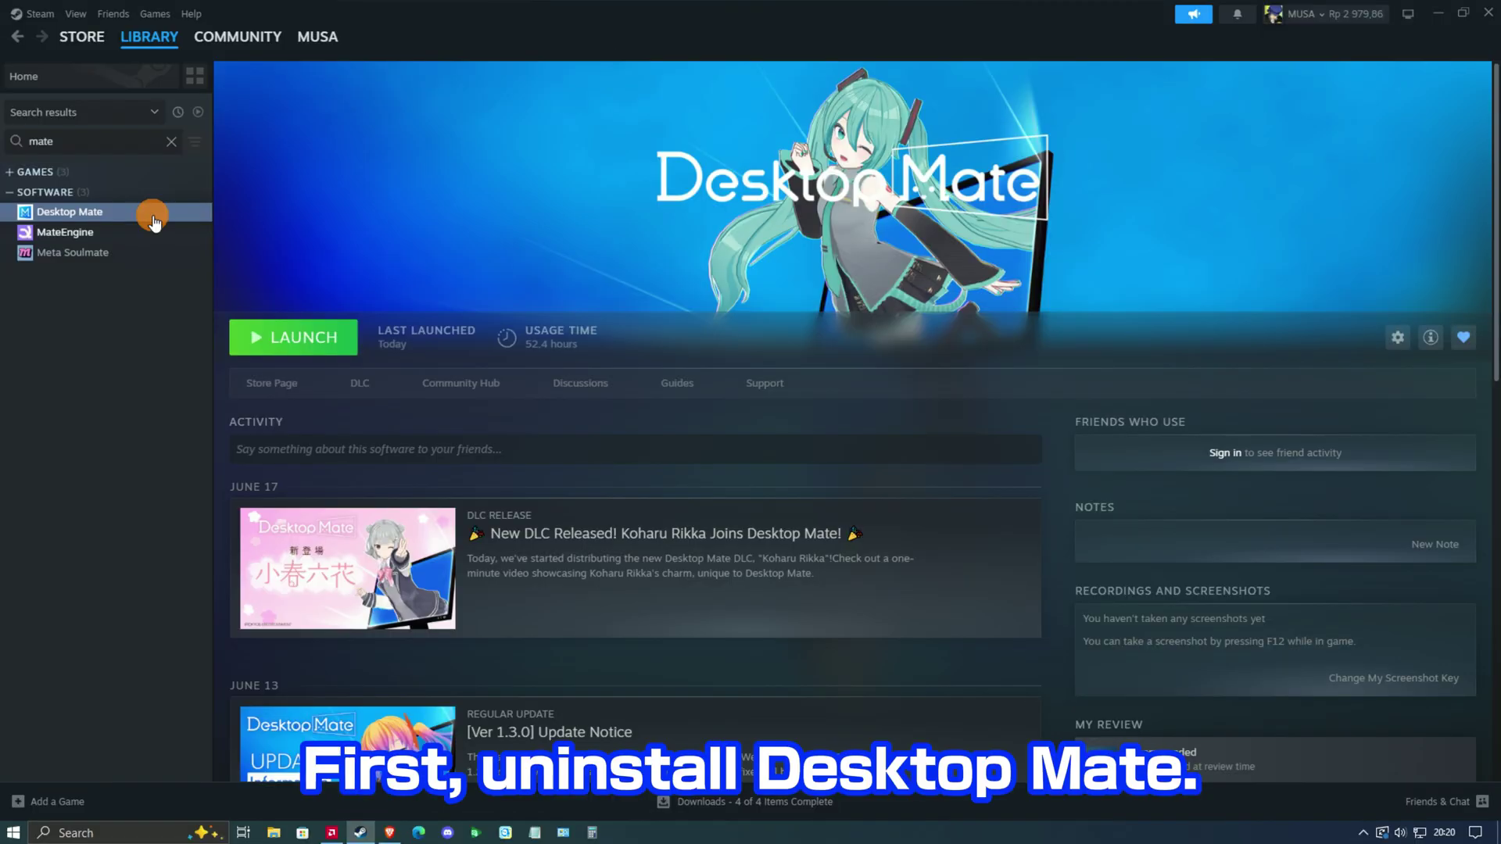
From the Steam Library, add MateEngine to the cart on its store page and keep shopping.
right_click(152, 212)
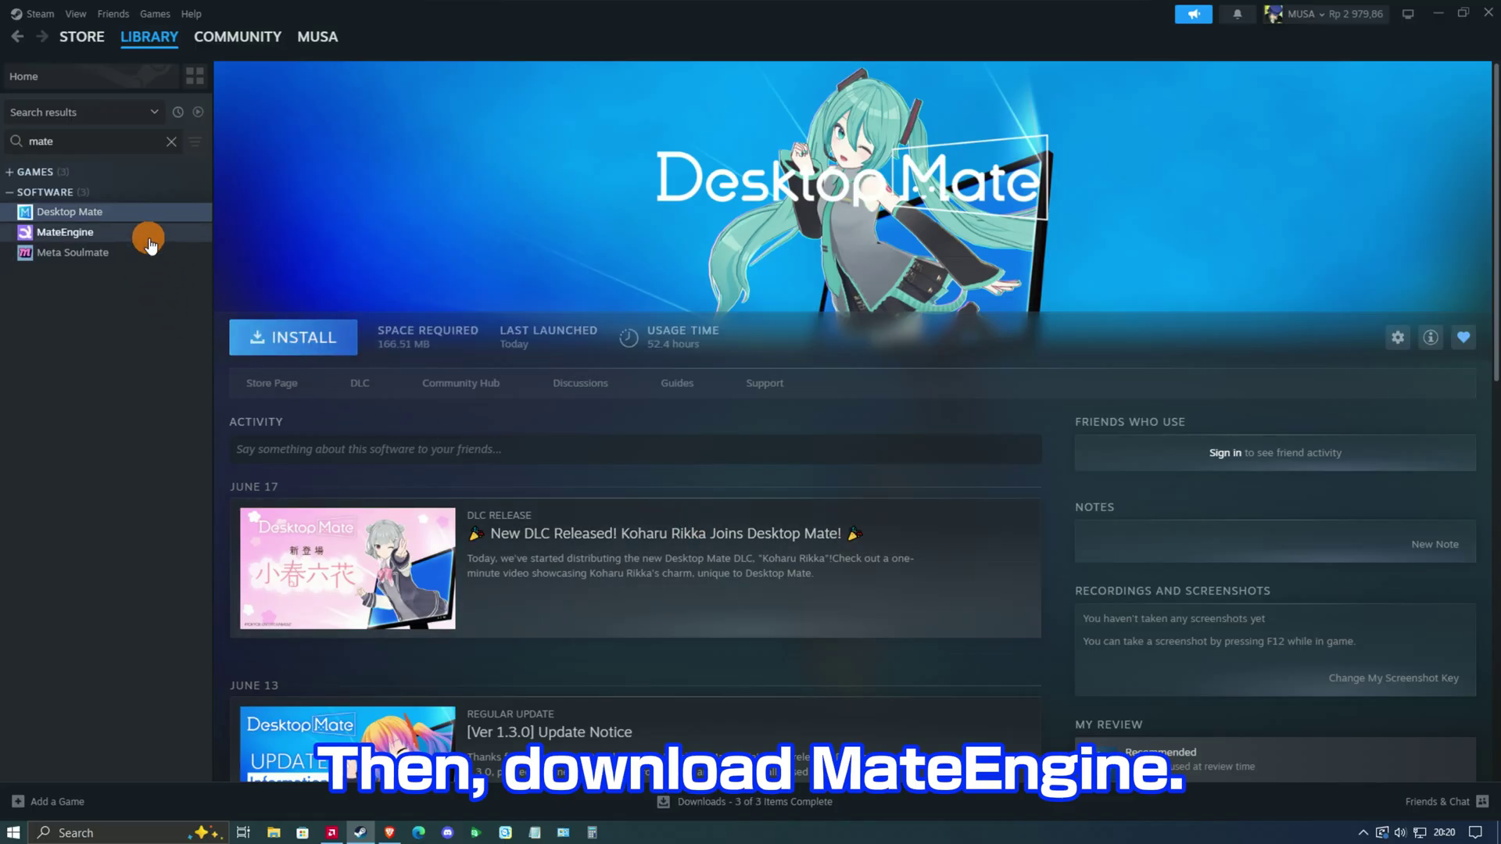
click(143, 234)
click(271, 378)
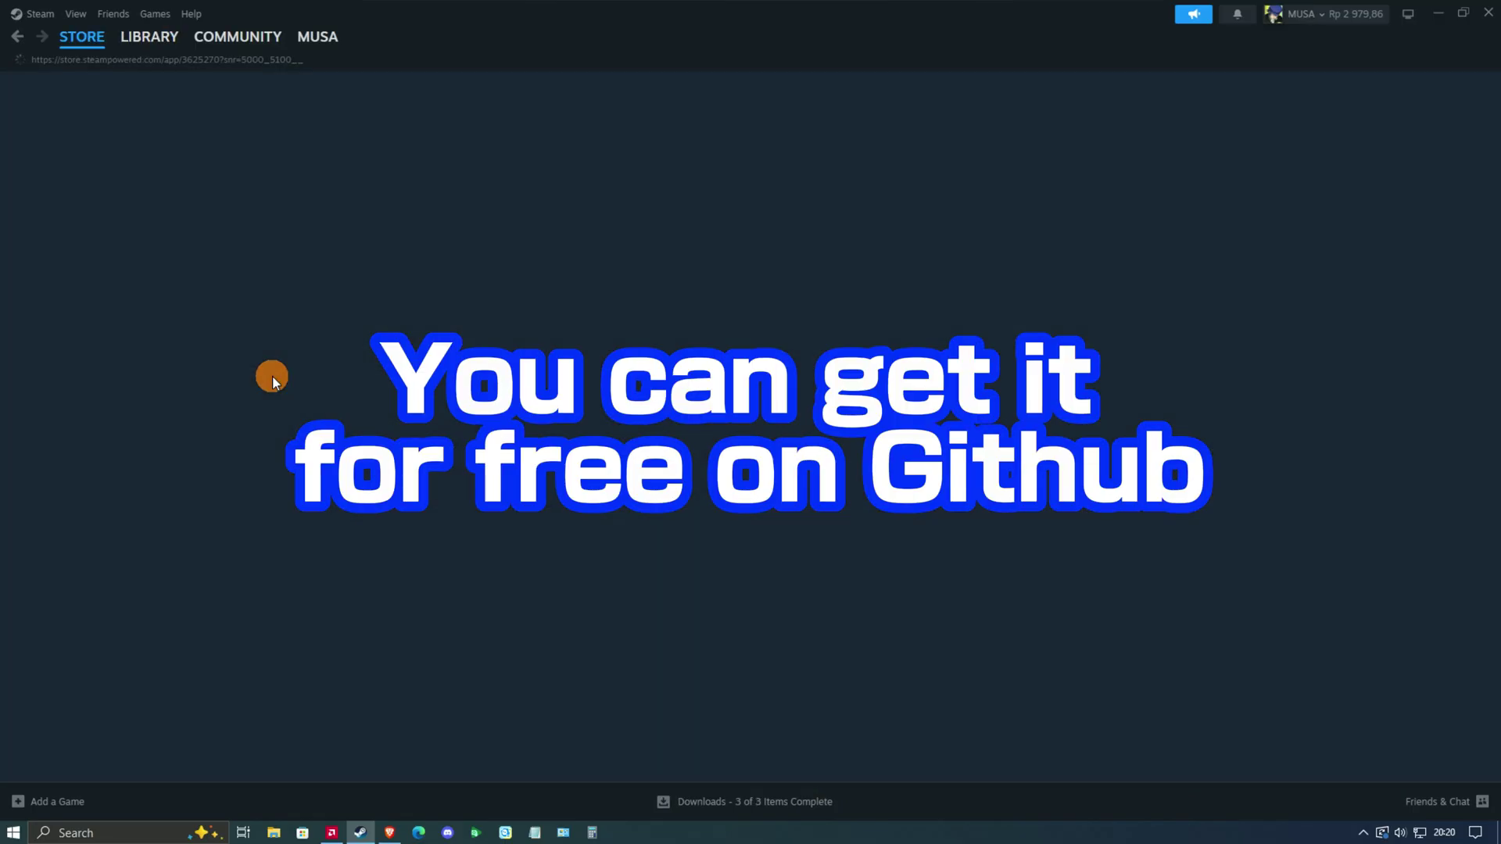
scroll(772, 218, down, 5)
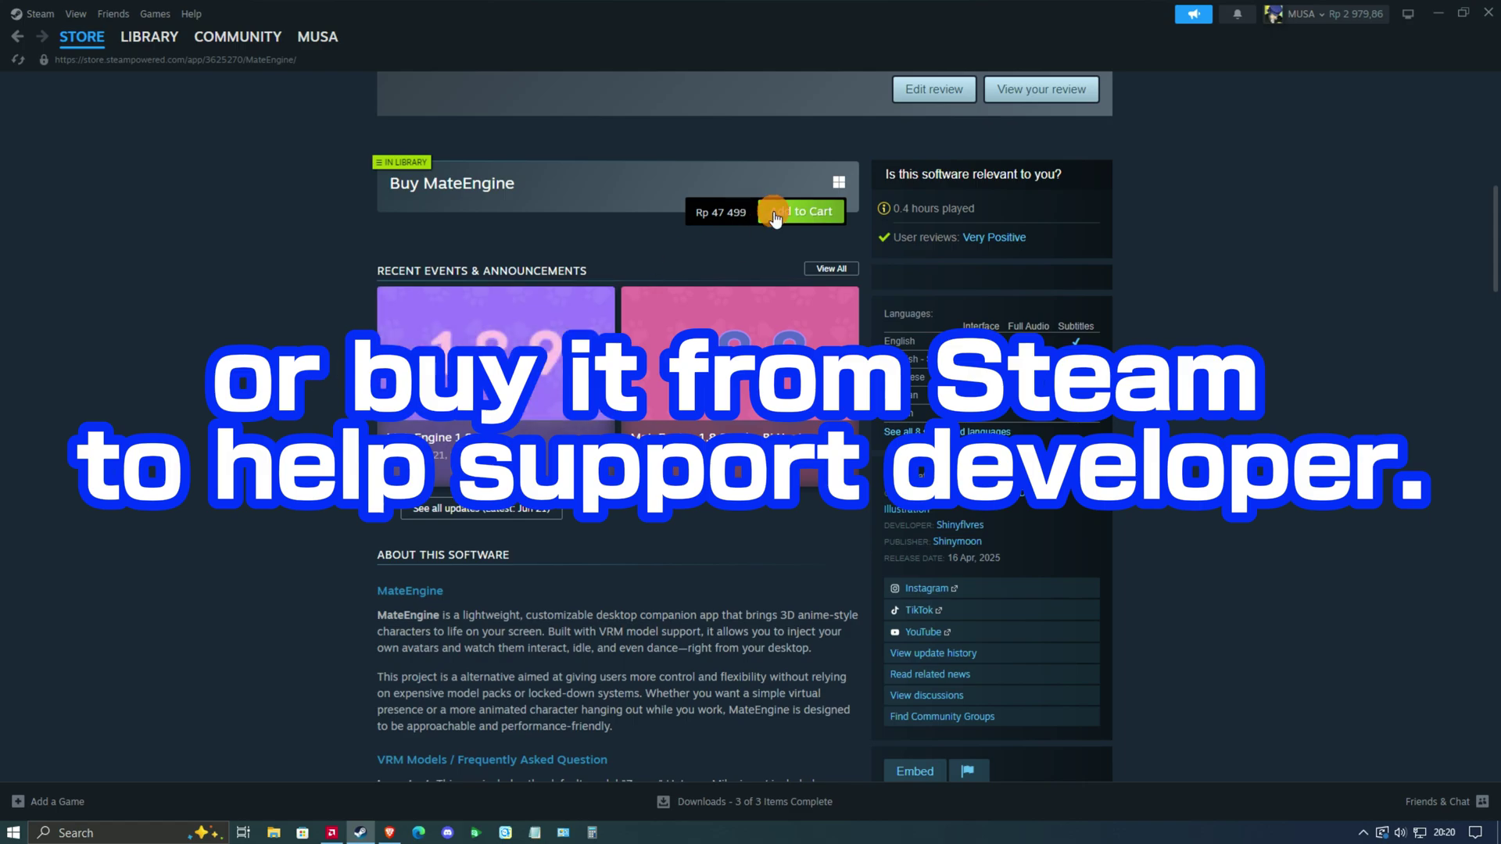
click(774, 215)
click(639, 531)
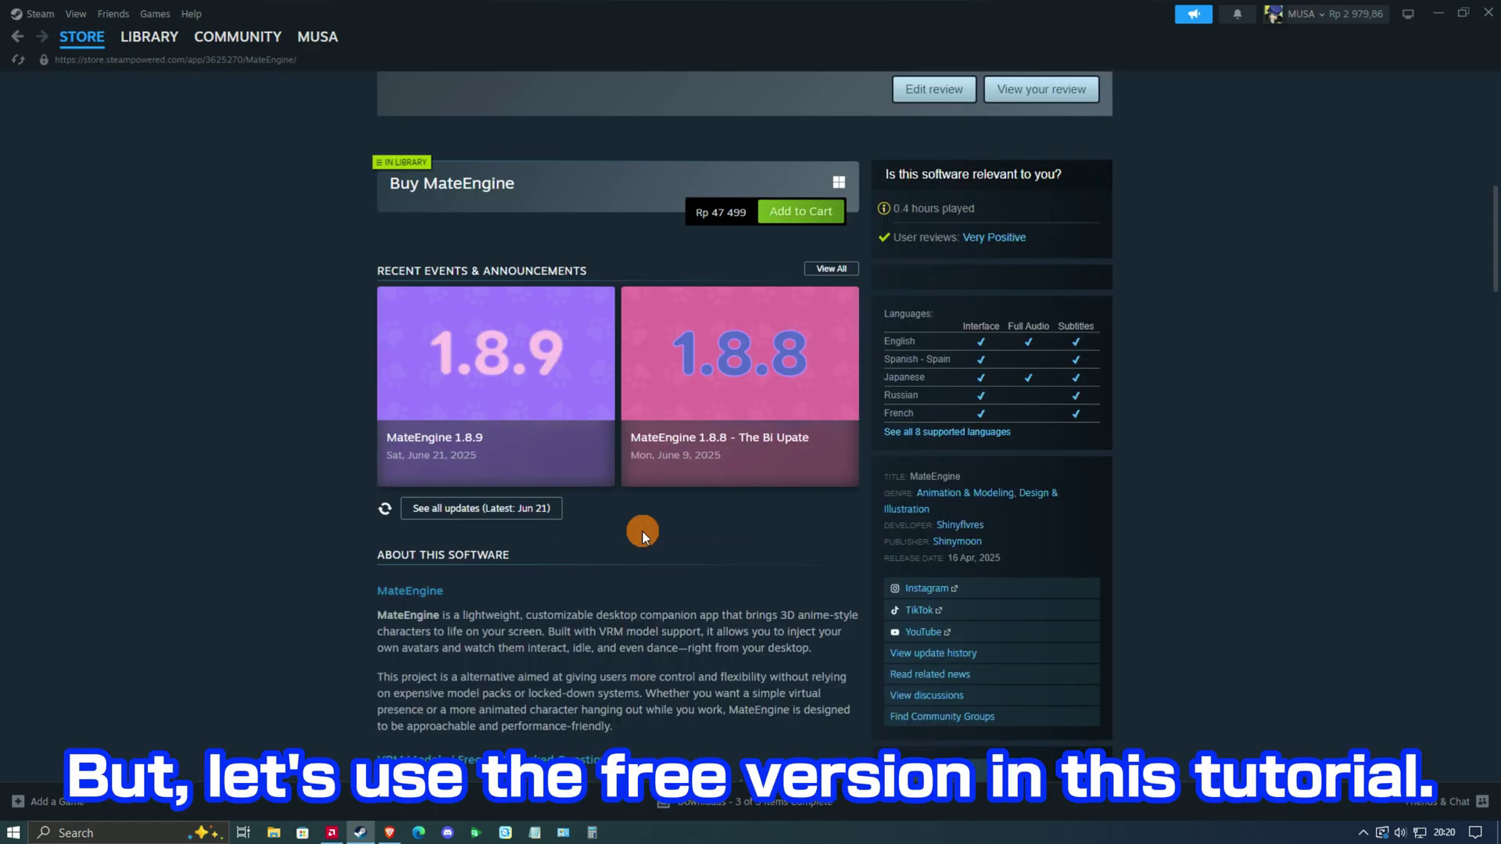
Save Public.Release.1.8.9.zip from the Mate-Engine Public Release 1.8.9 assets and check recent downloads.
click(390, 834)
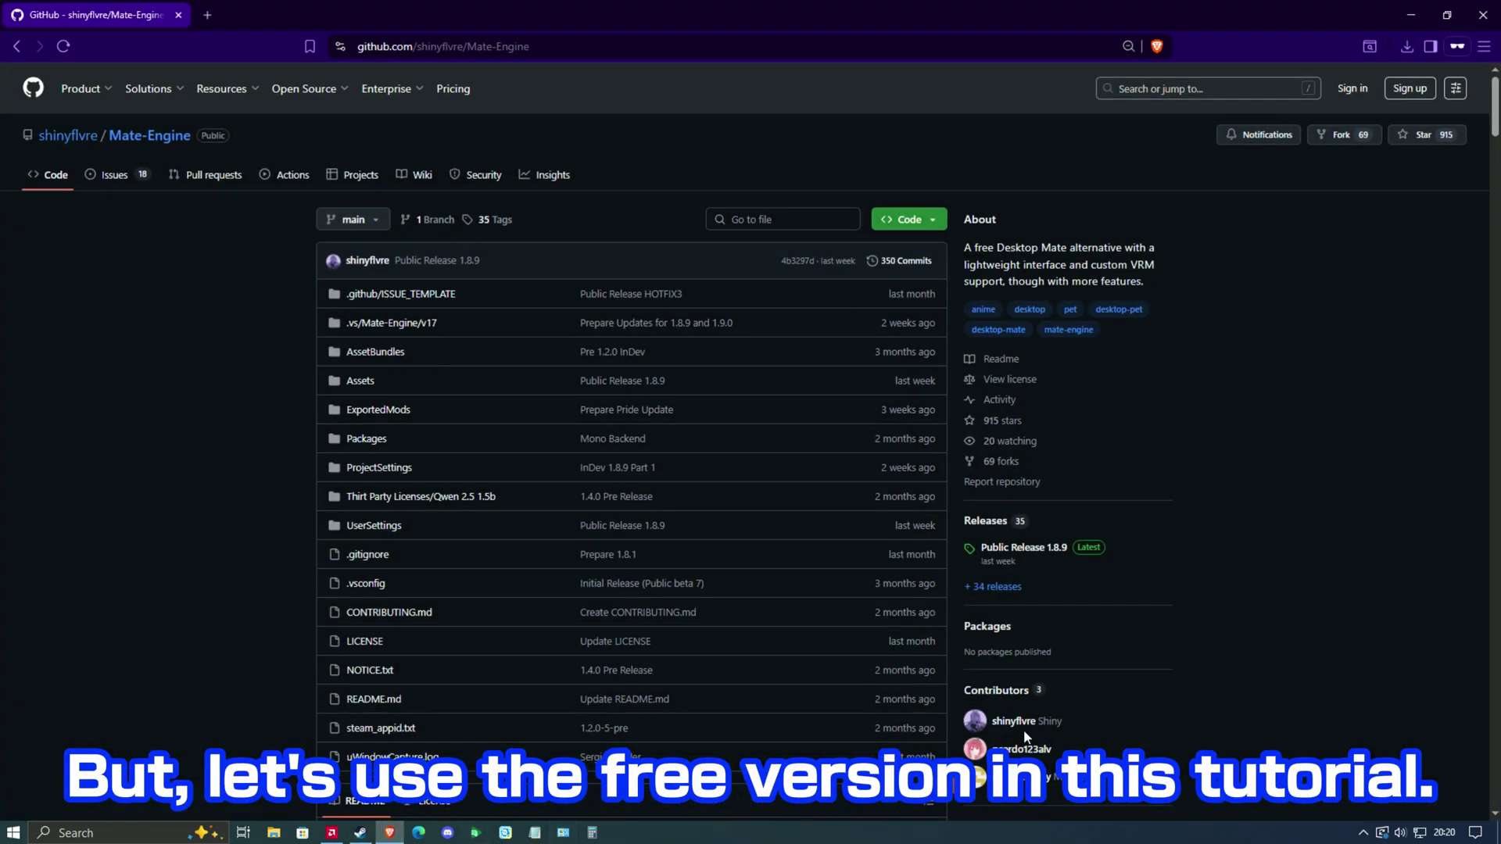
click(1027, 569)
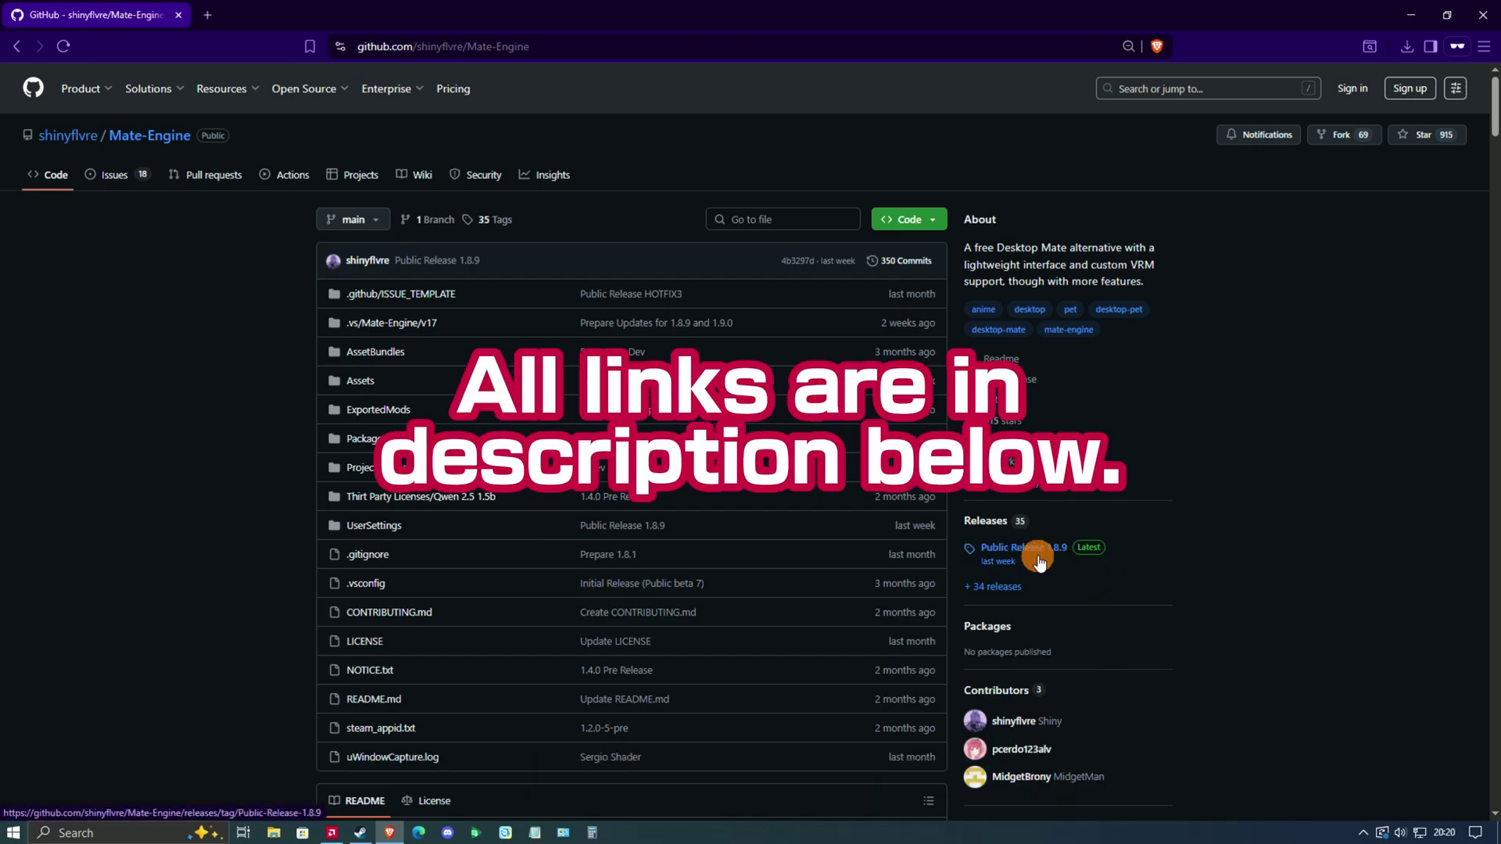
scroll(1022, 563, down, 3)
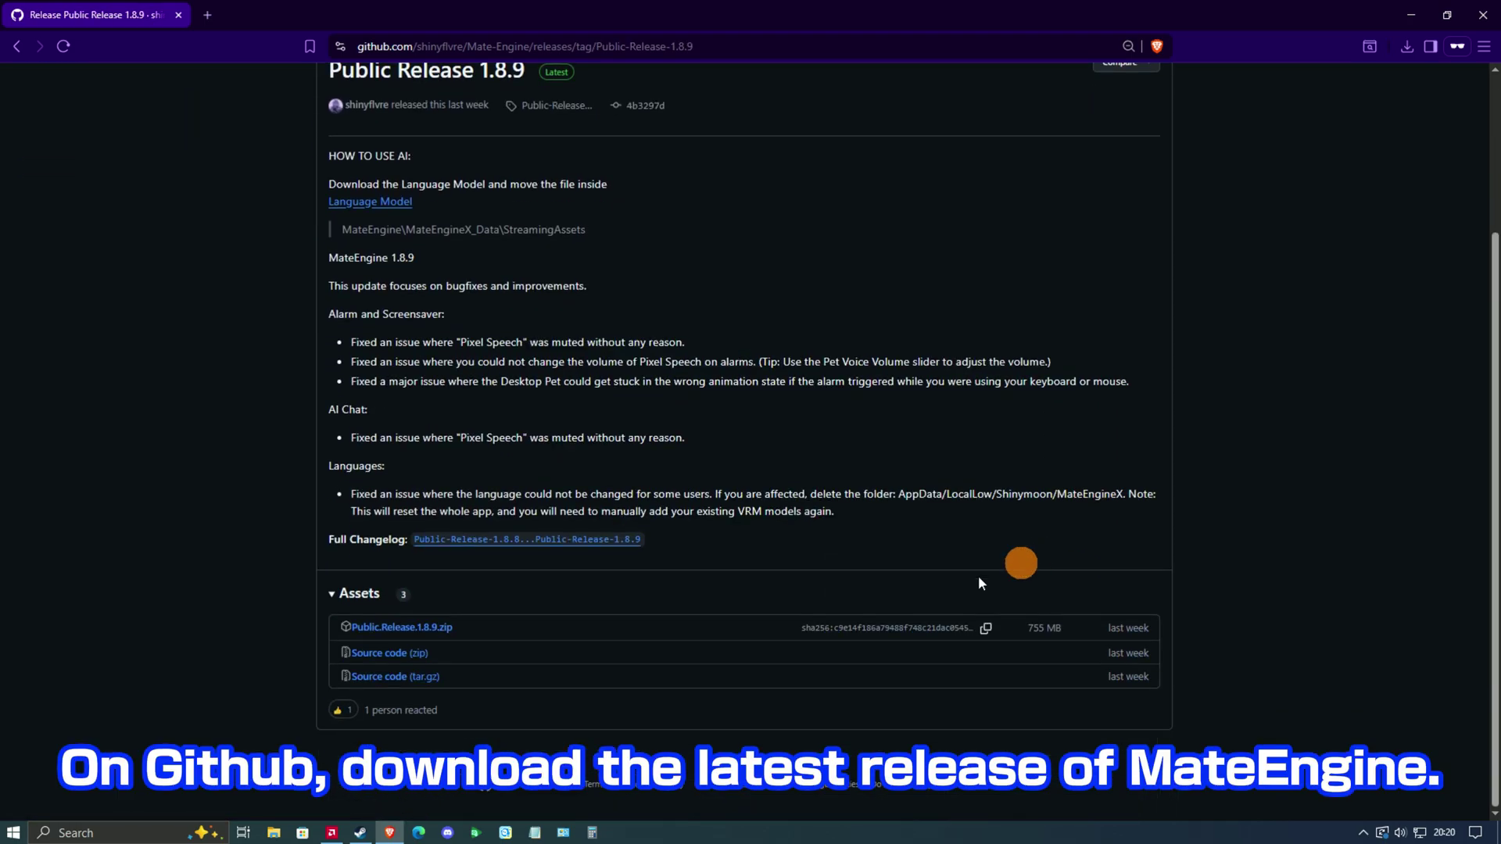
click(438, 630)
key(Return)
click(1405, 48)
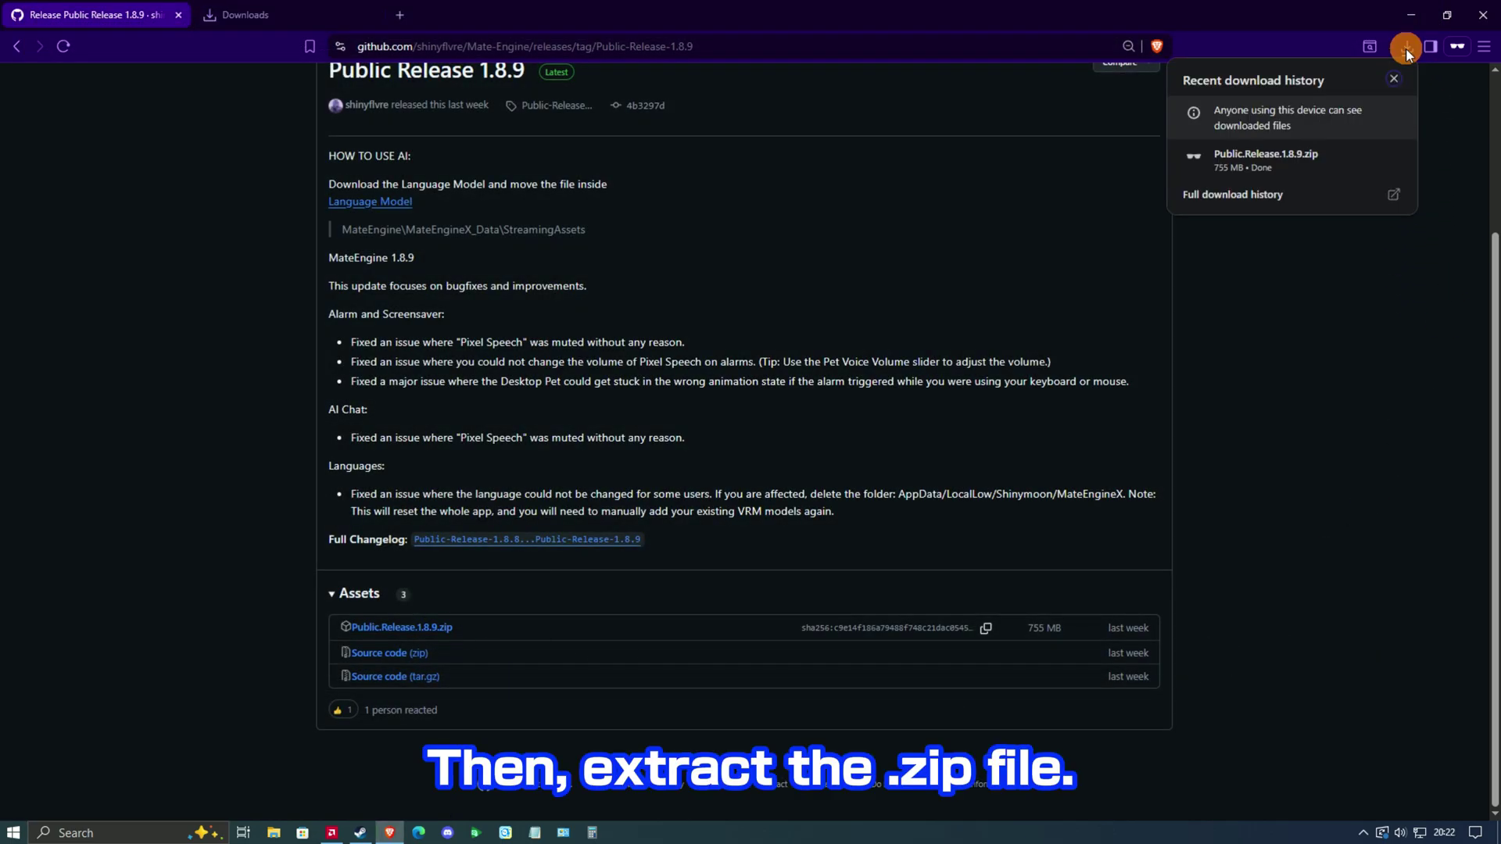
Extract Public.Release.1.8.9.zip with WinRAR Extract Here, then run MateEngineX.exe.
click(1358, 159)
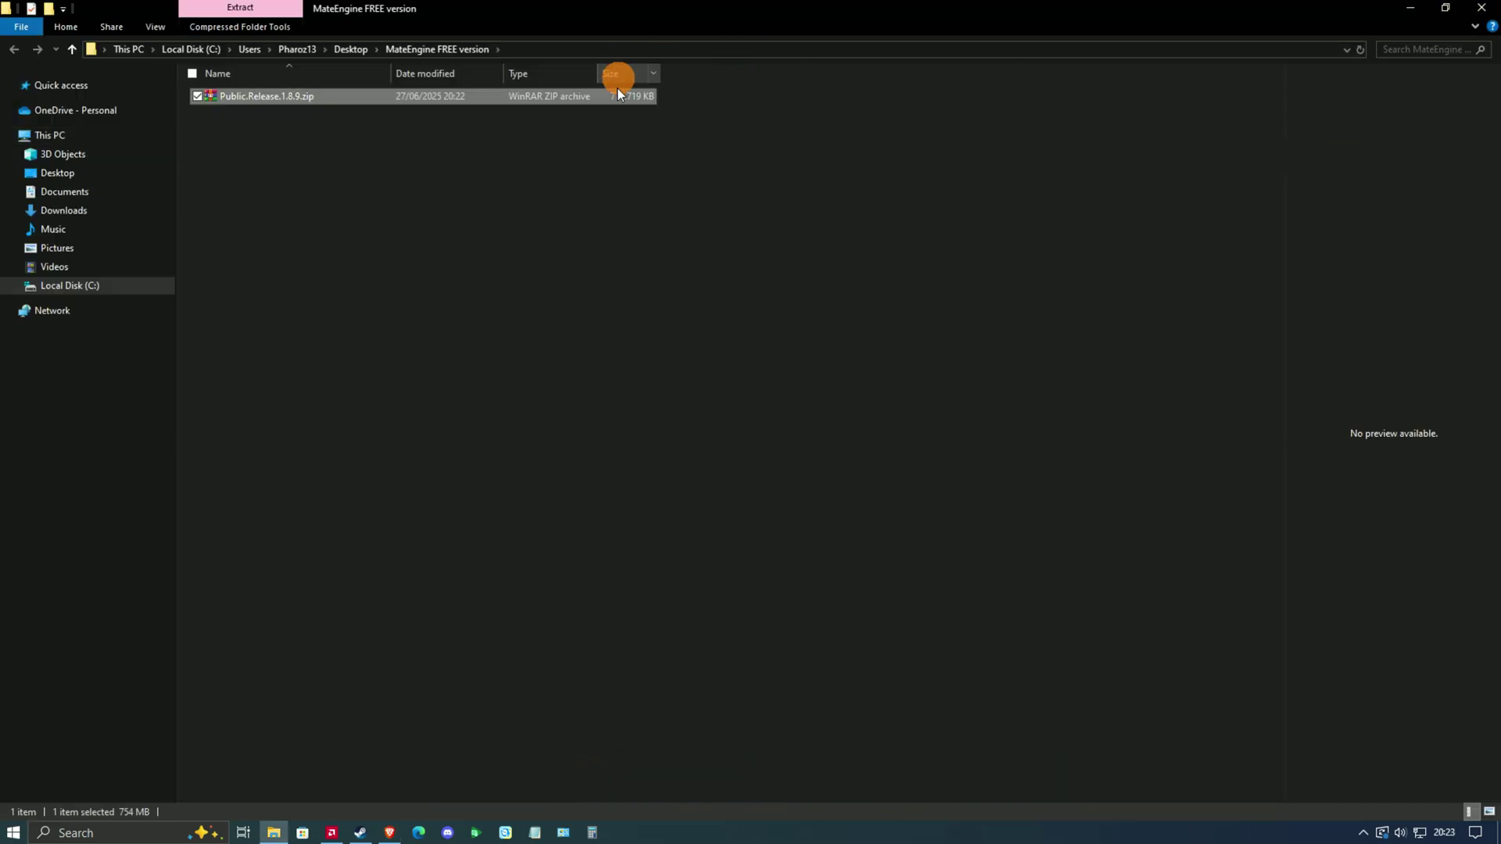
right_click(616, 97)
click(655, 173)
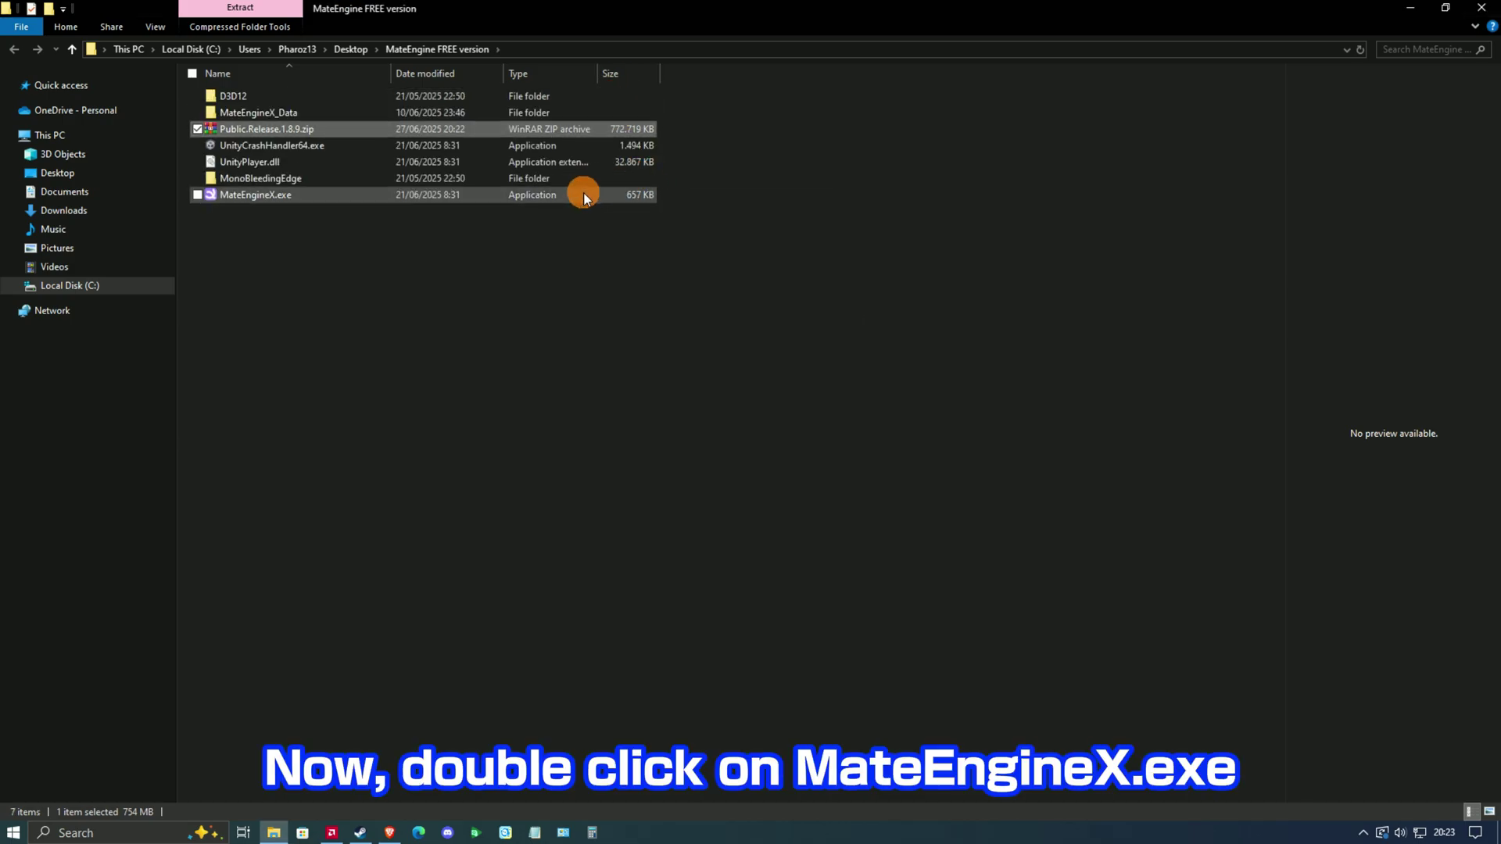
double_click(582, 192)
click(1499, 833)
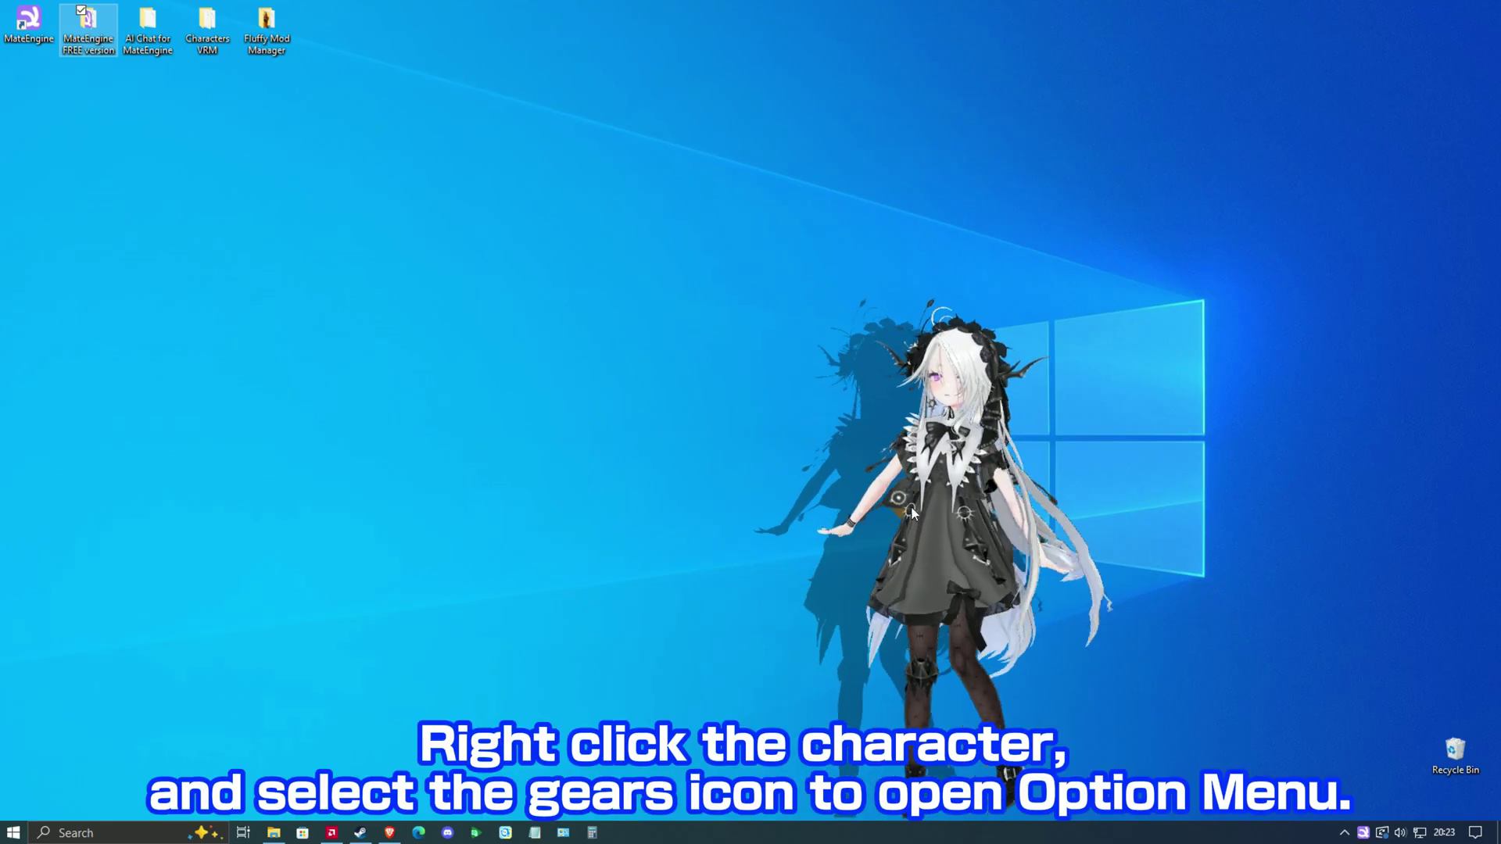
Open the Options menu from the gears icon in the character's radial menu.
right_click(911, 507)
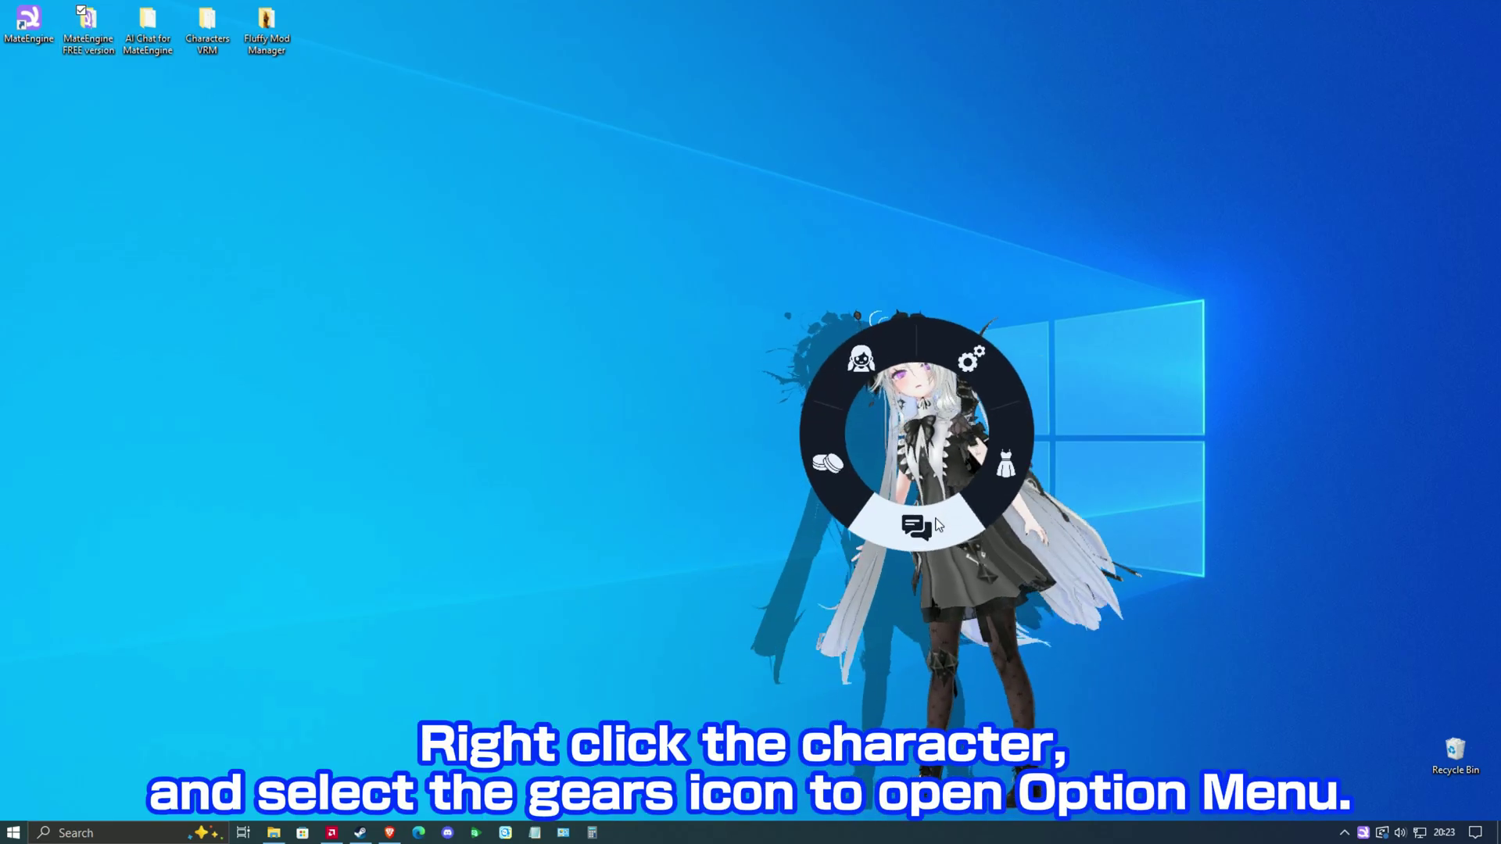
click(960, 368)
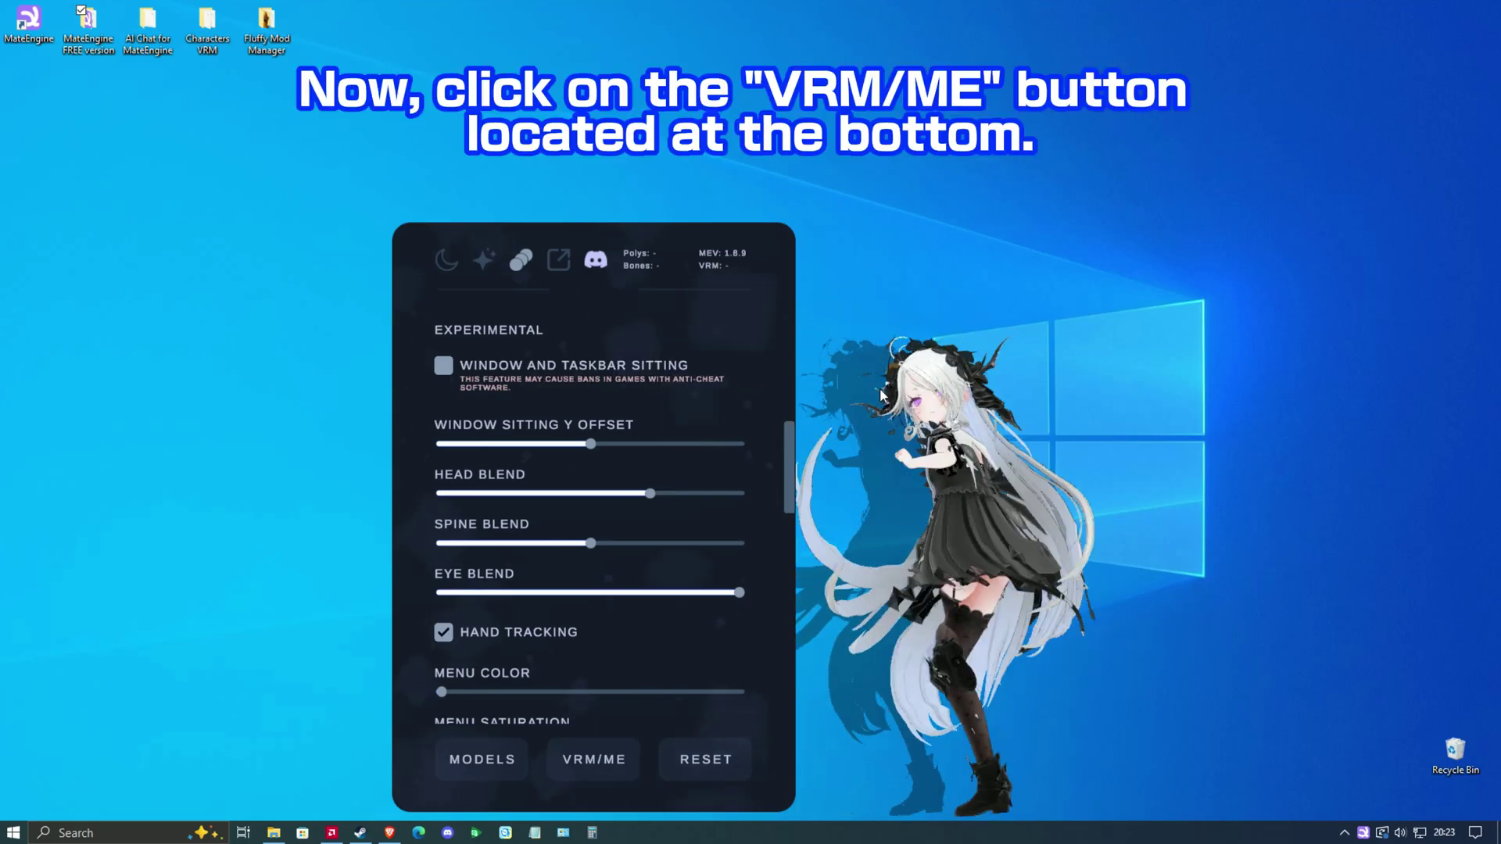
Load Hoshimi Miyabi.vrm through the VRM/ME file picker.
click(604, 771)
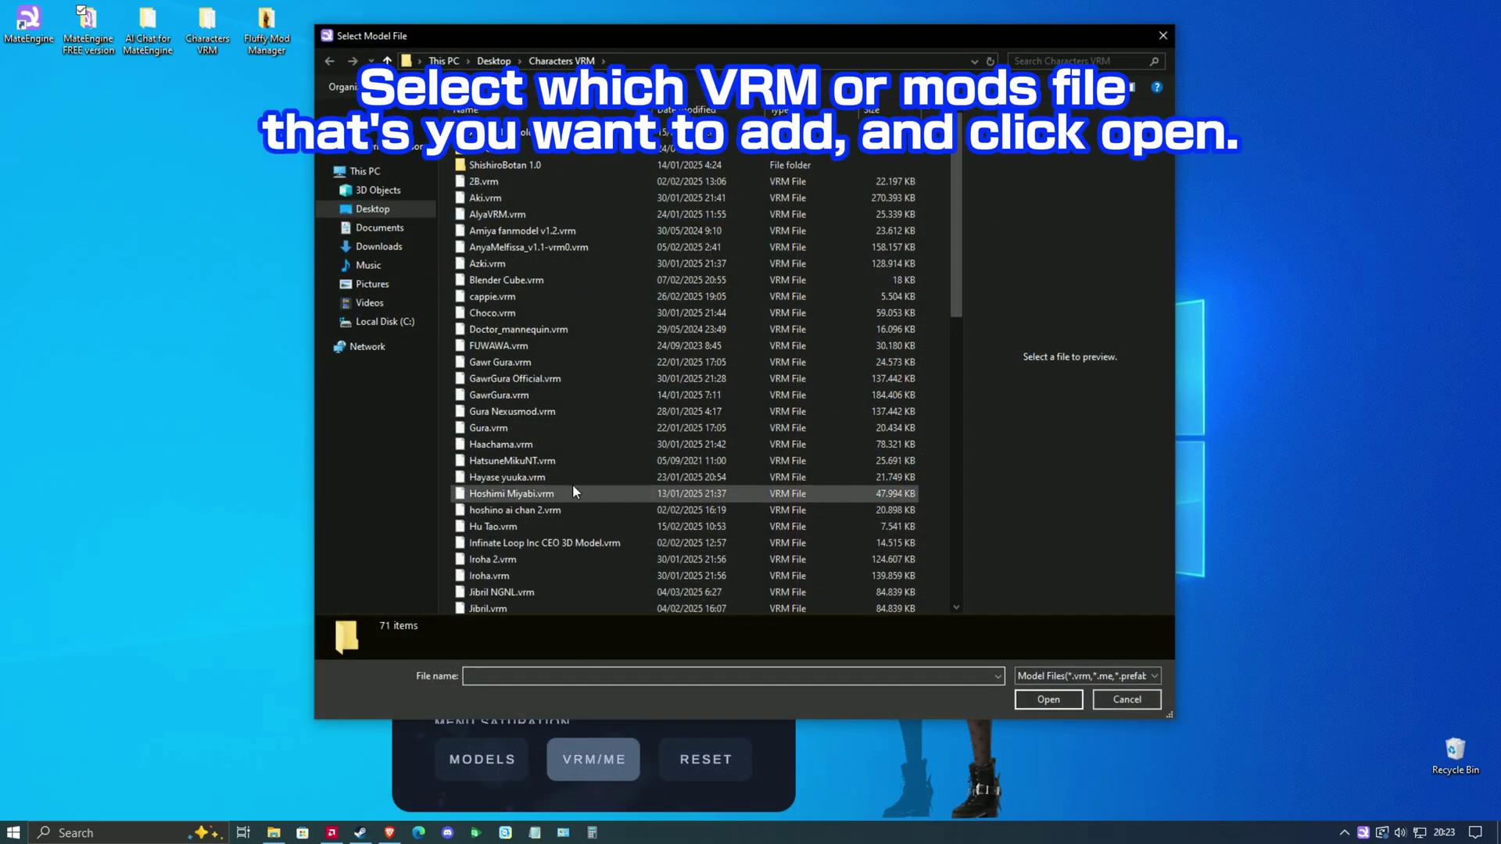
click(575, 493)
click(1046, 699)
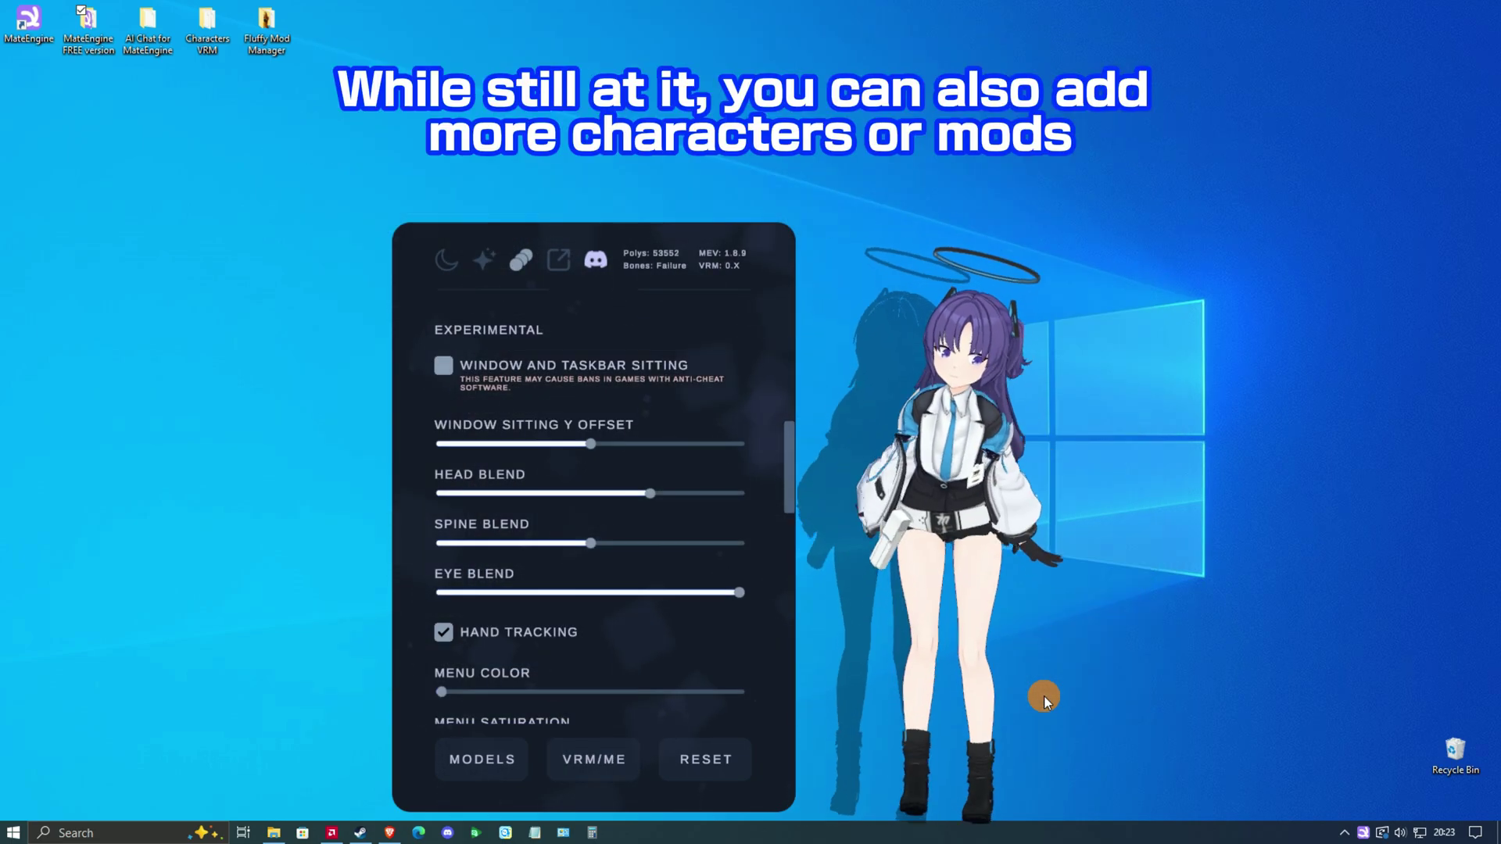
Load Tsurugi.vrm through the VRM/ME file picker.
click(616, 760)
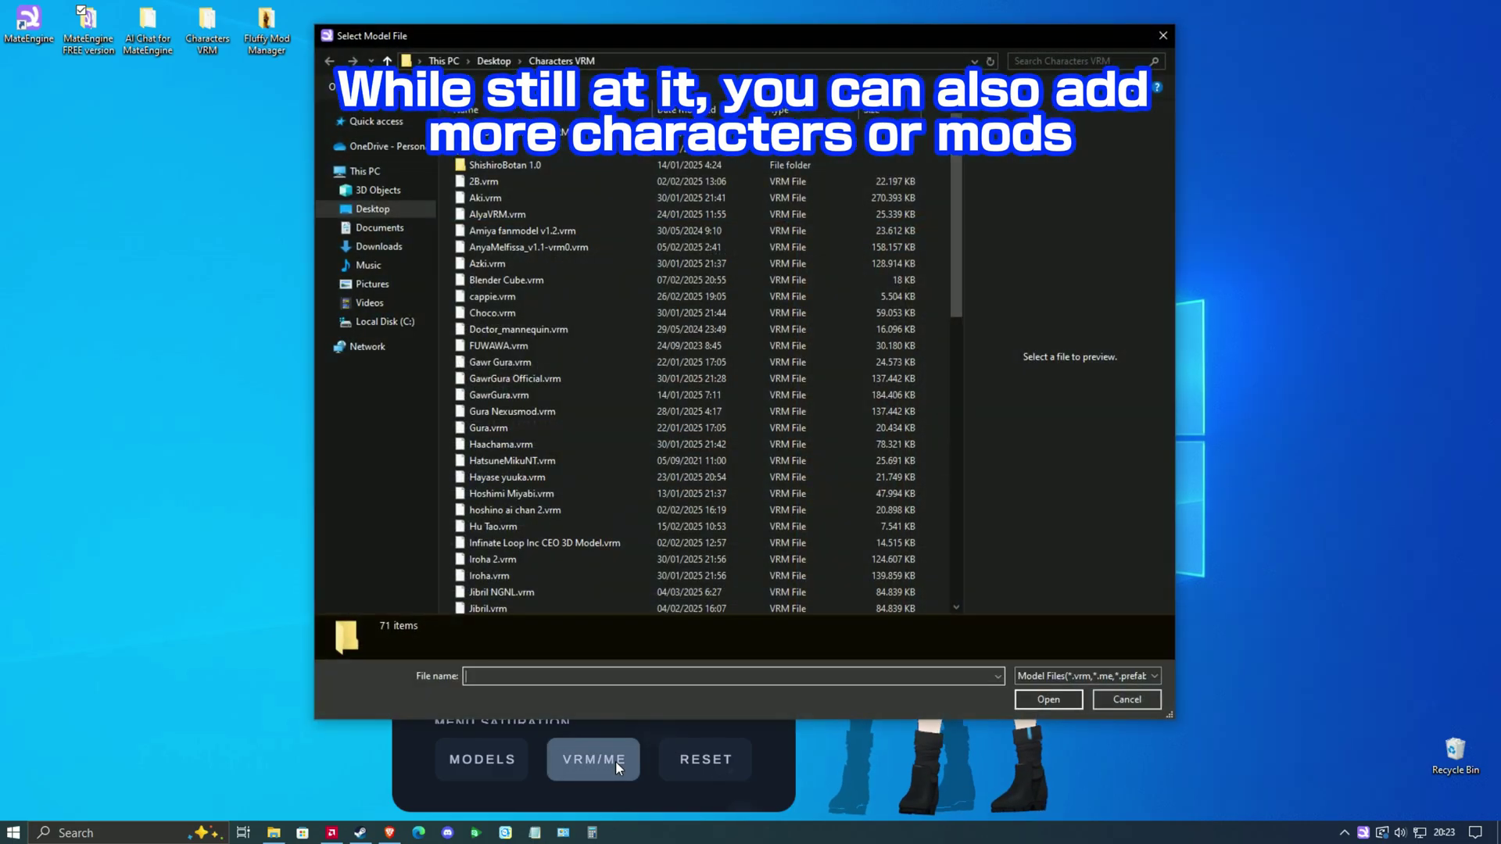
scroll(581, 553, down, 4)
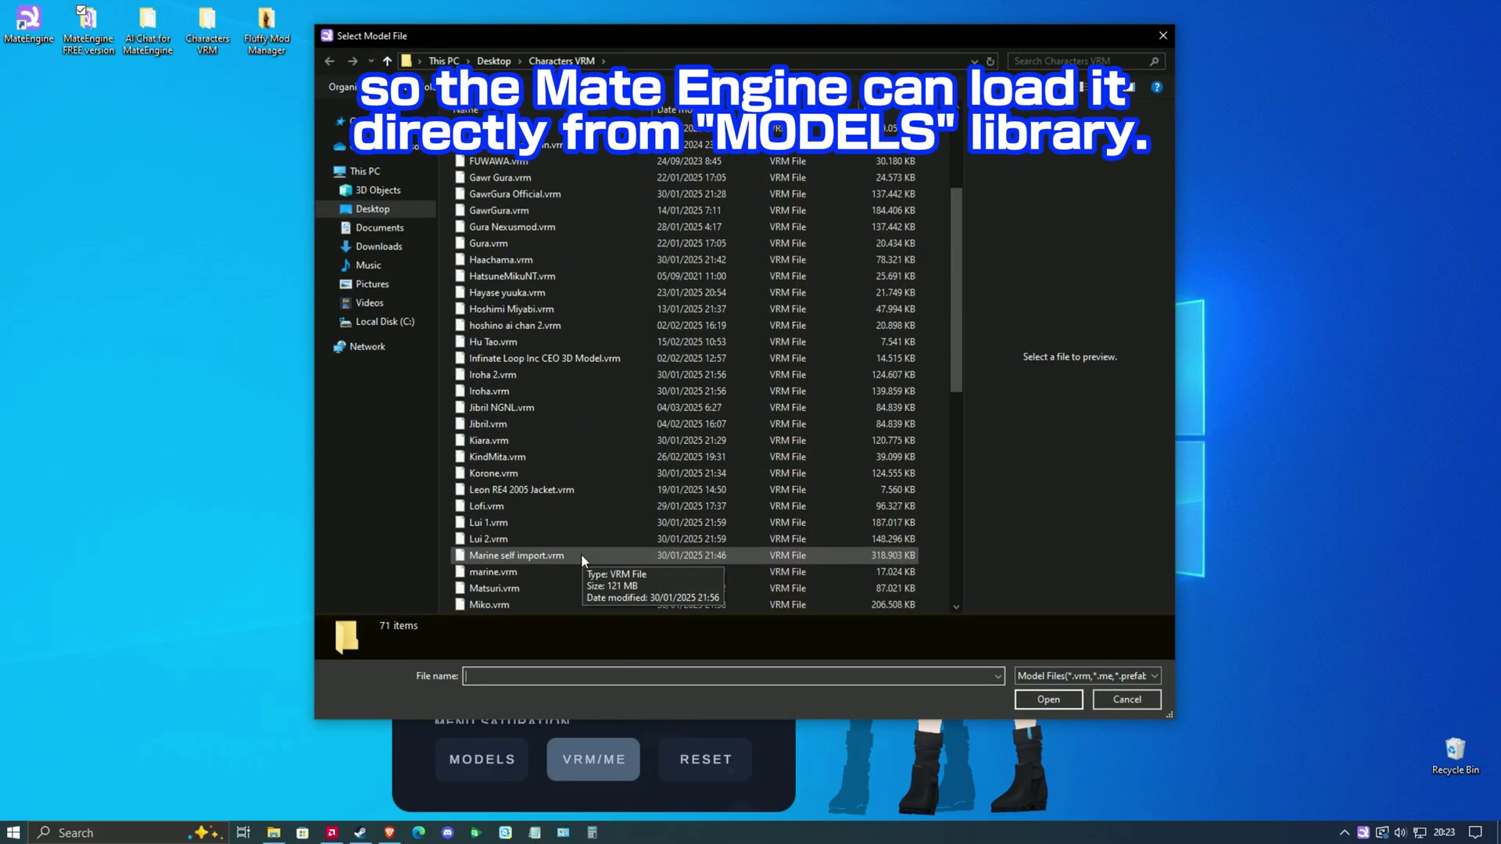
scroll(581, 554, down, 4)
click(560, 439)
key(t)
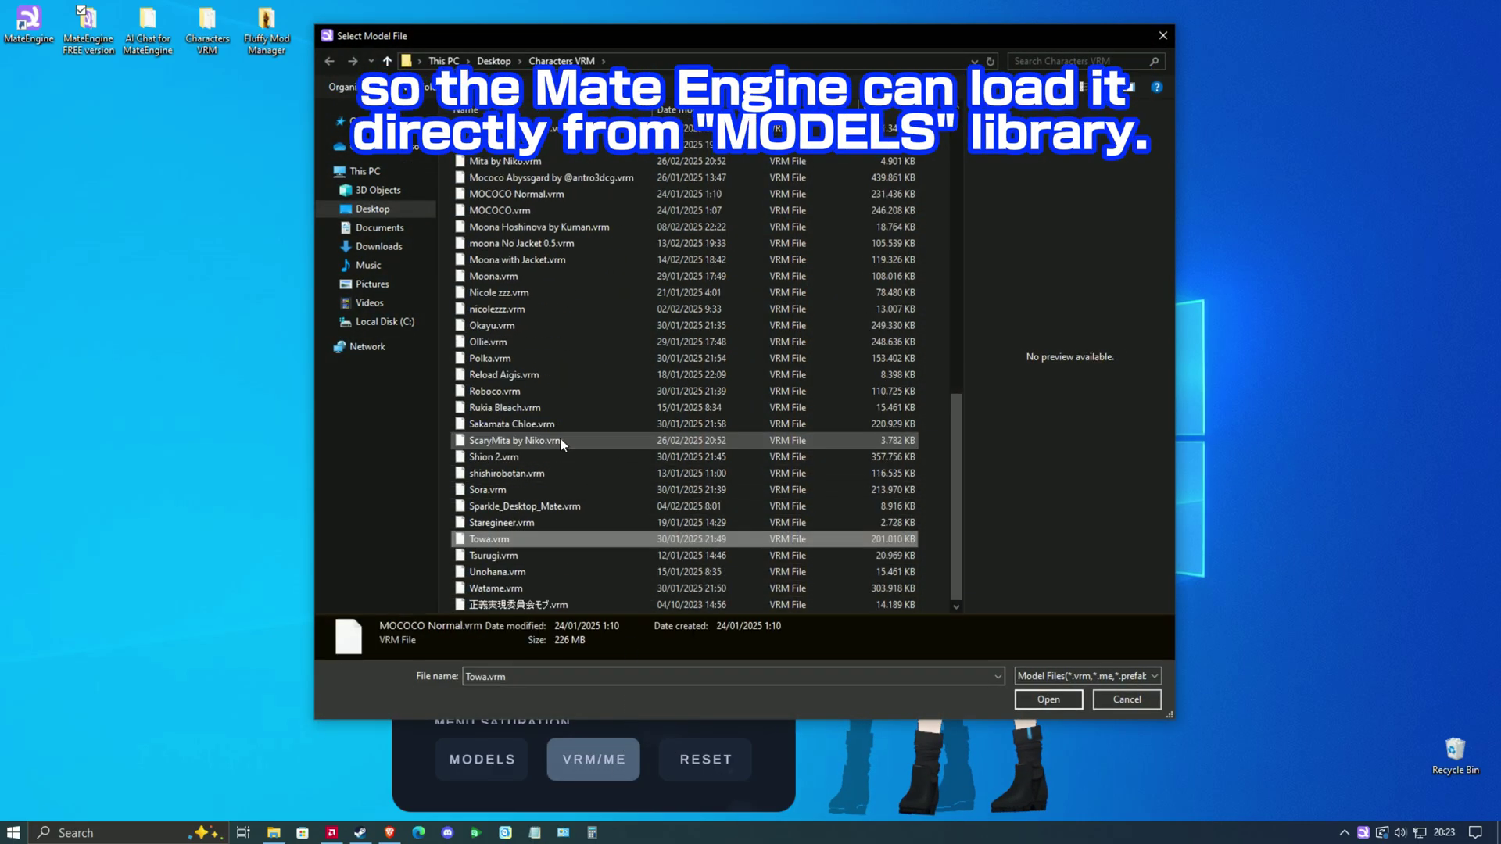
click(534, 555)
click(1038, 703)
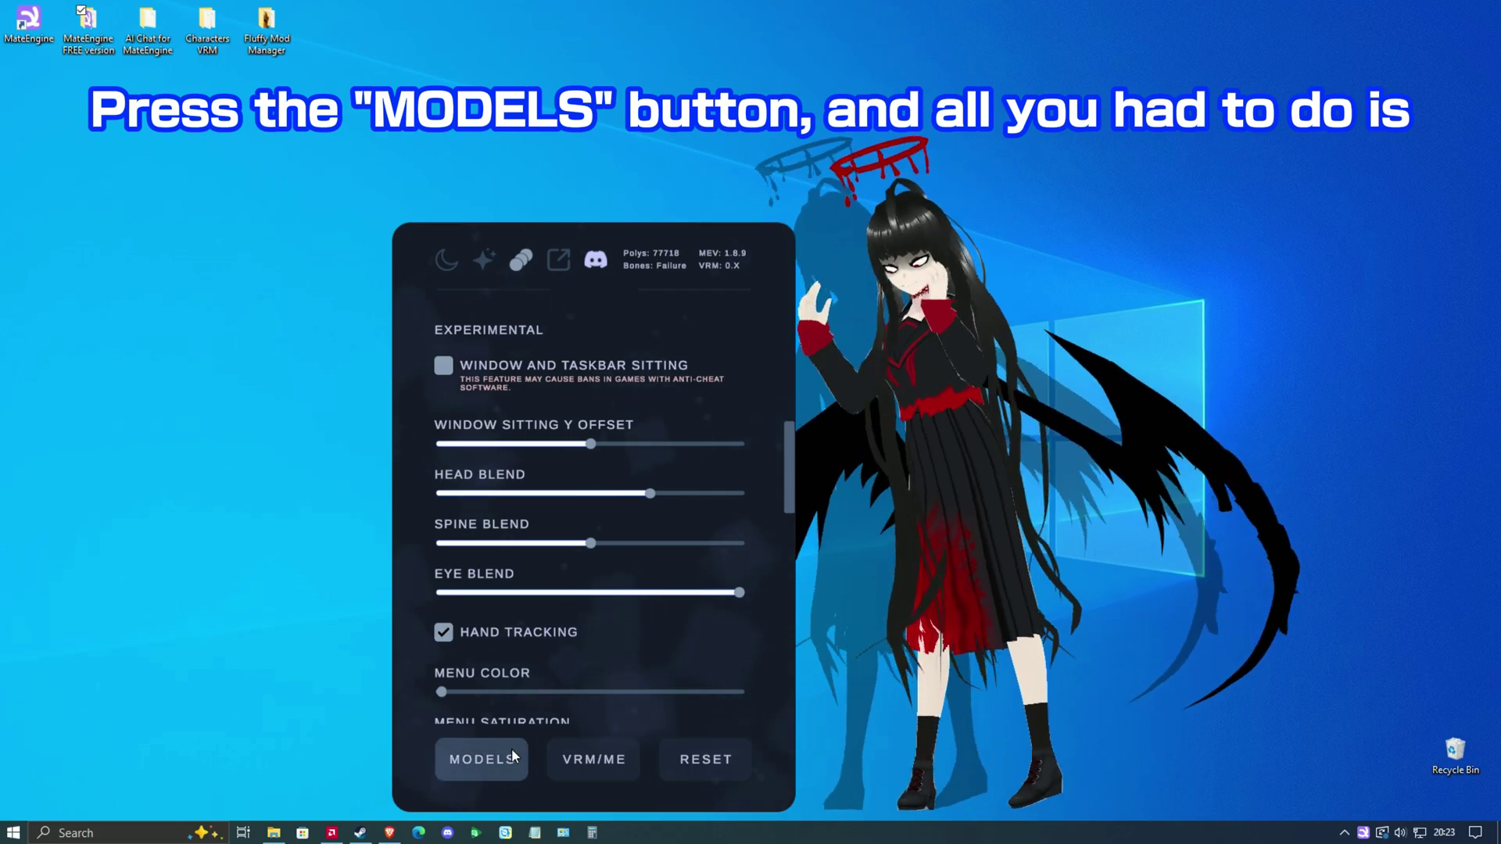
From MODELS, load AIGIS, AZKi, shark-hoodie, Moona, red-and-white haired model, then Leon.
click(512, 757)
scroll(613, 606, down, 3)
scroll(639, 586, down, 1)
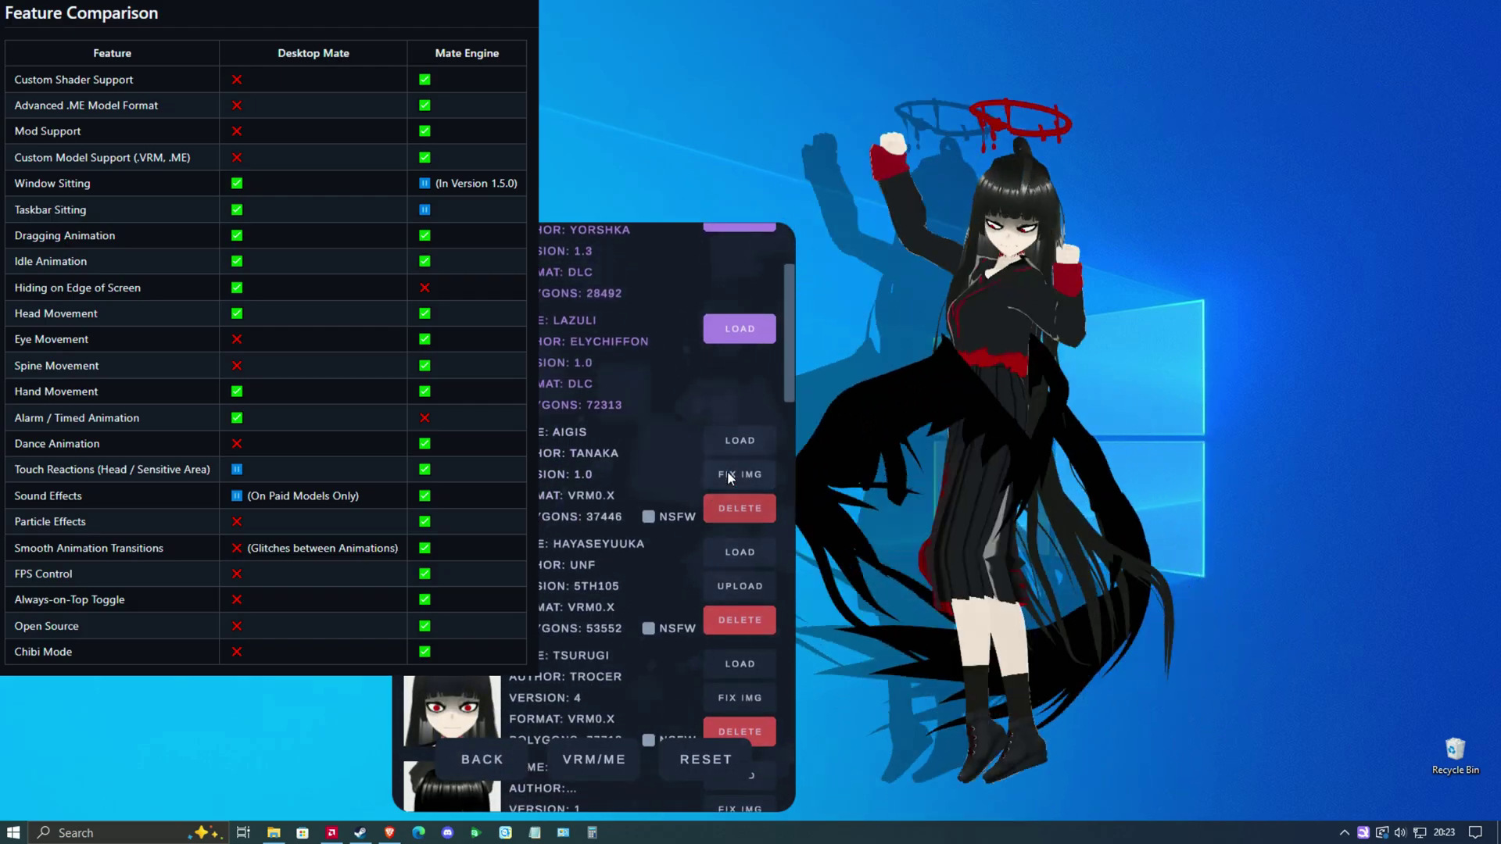
click(742, 443)
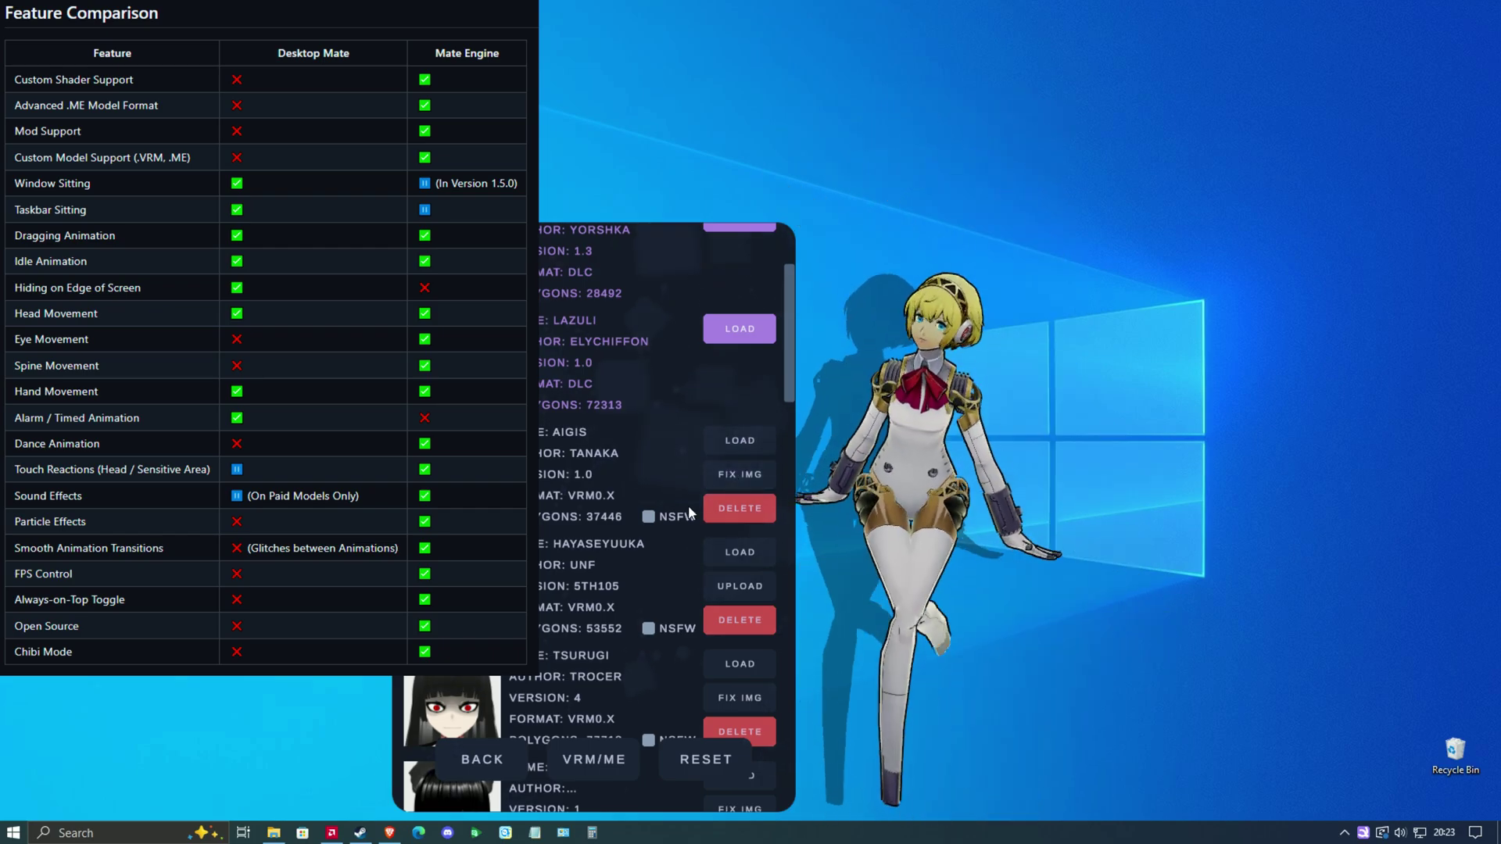
scroll(688, 506, down, 3)
scroll(688, 528, down, 1)
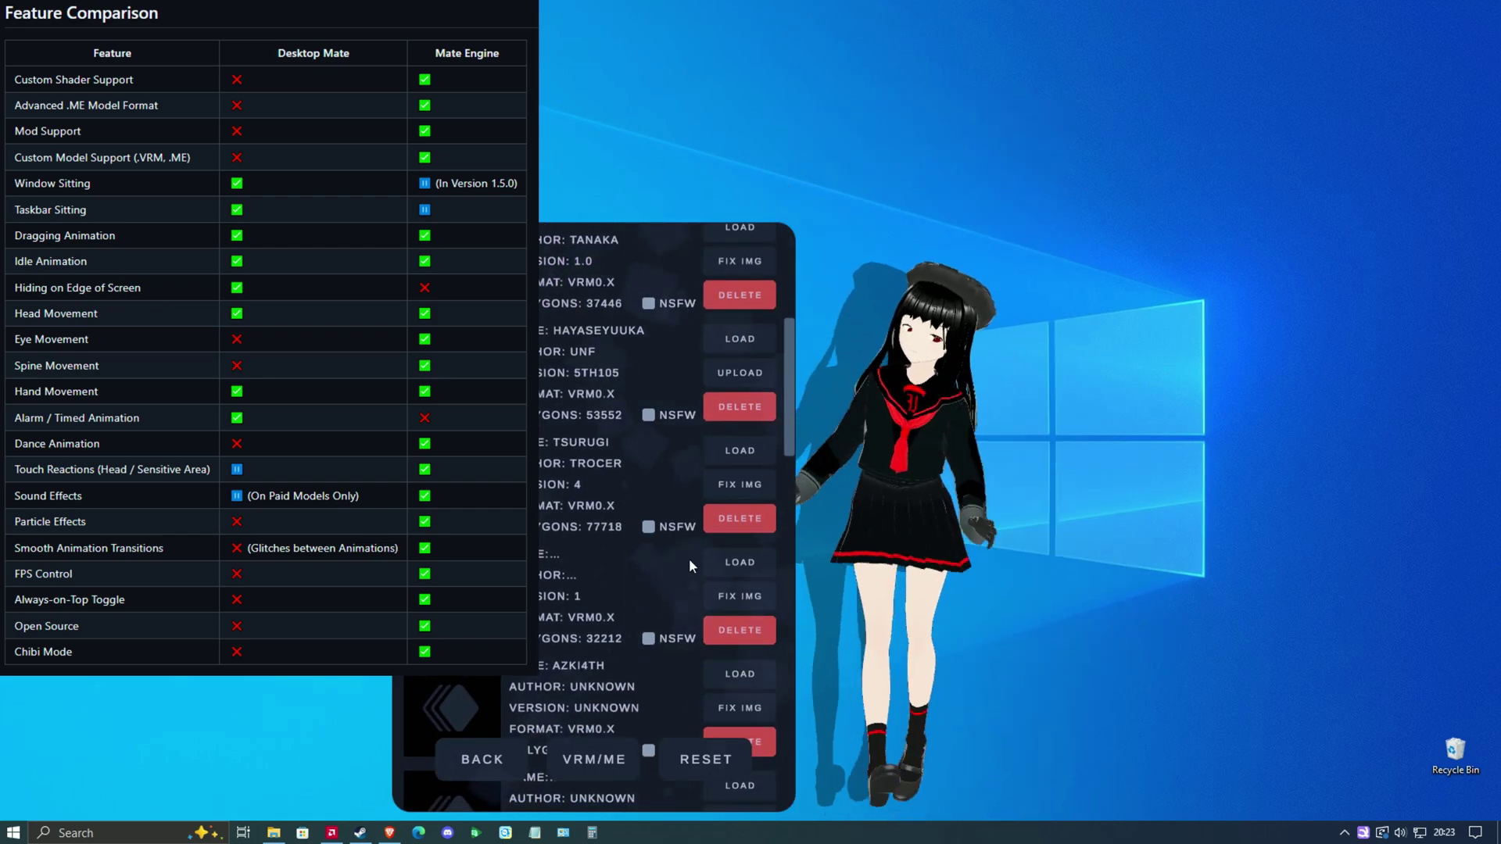
scroll(689, 558, down, 5)
click(755, 360)
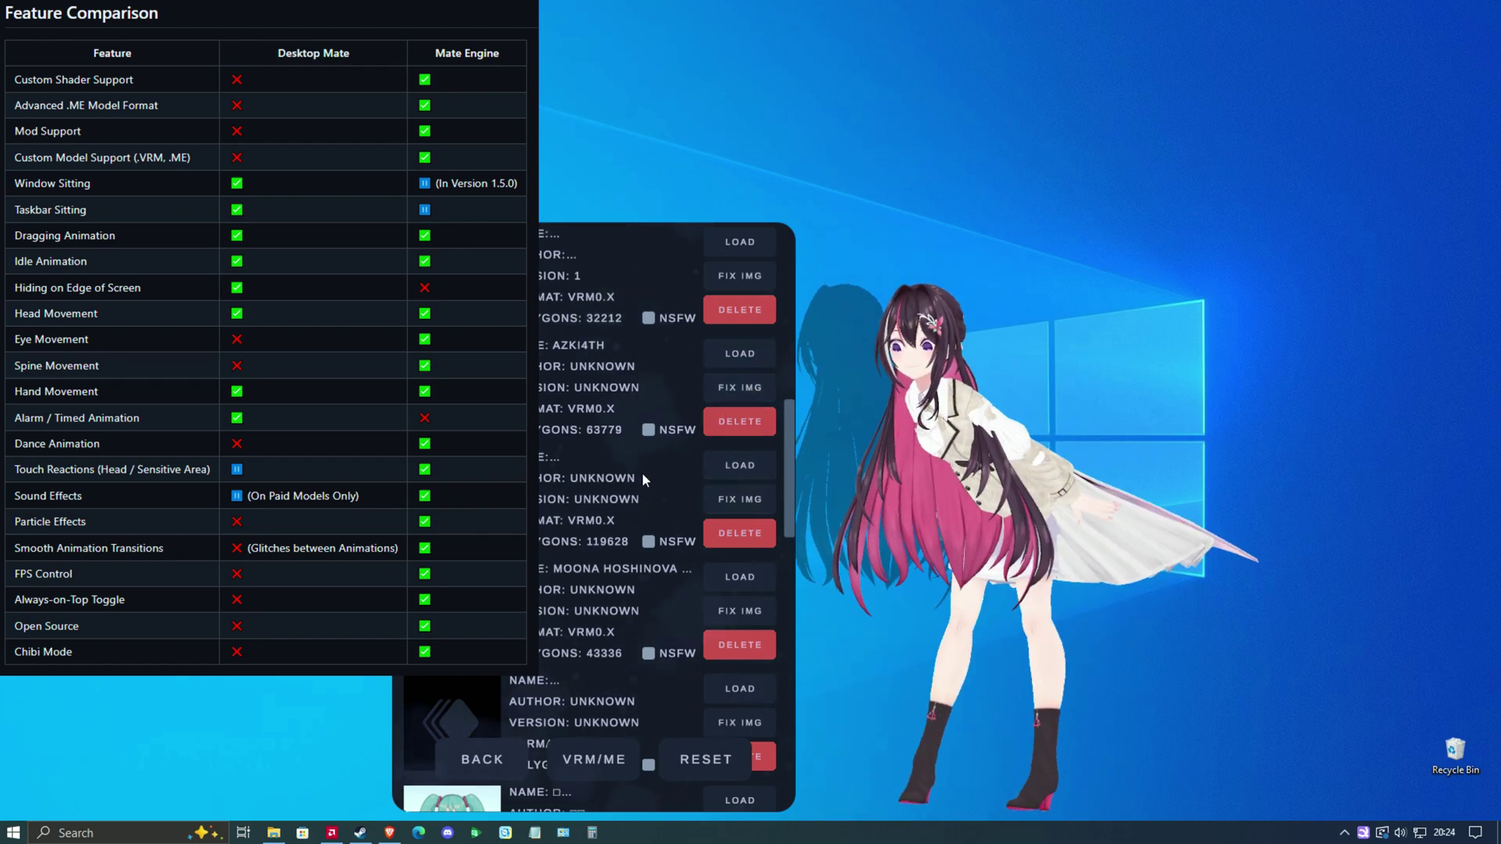
click(735, 467)
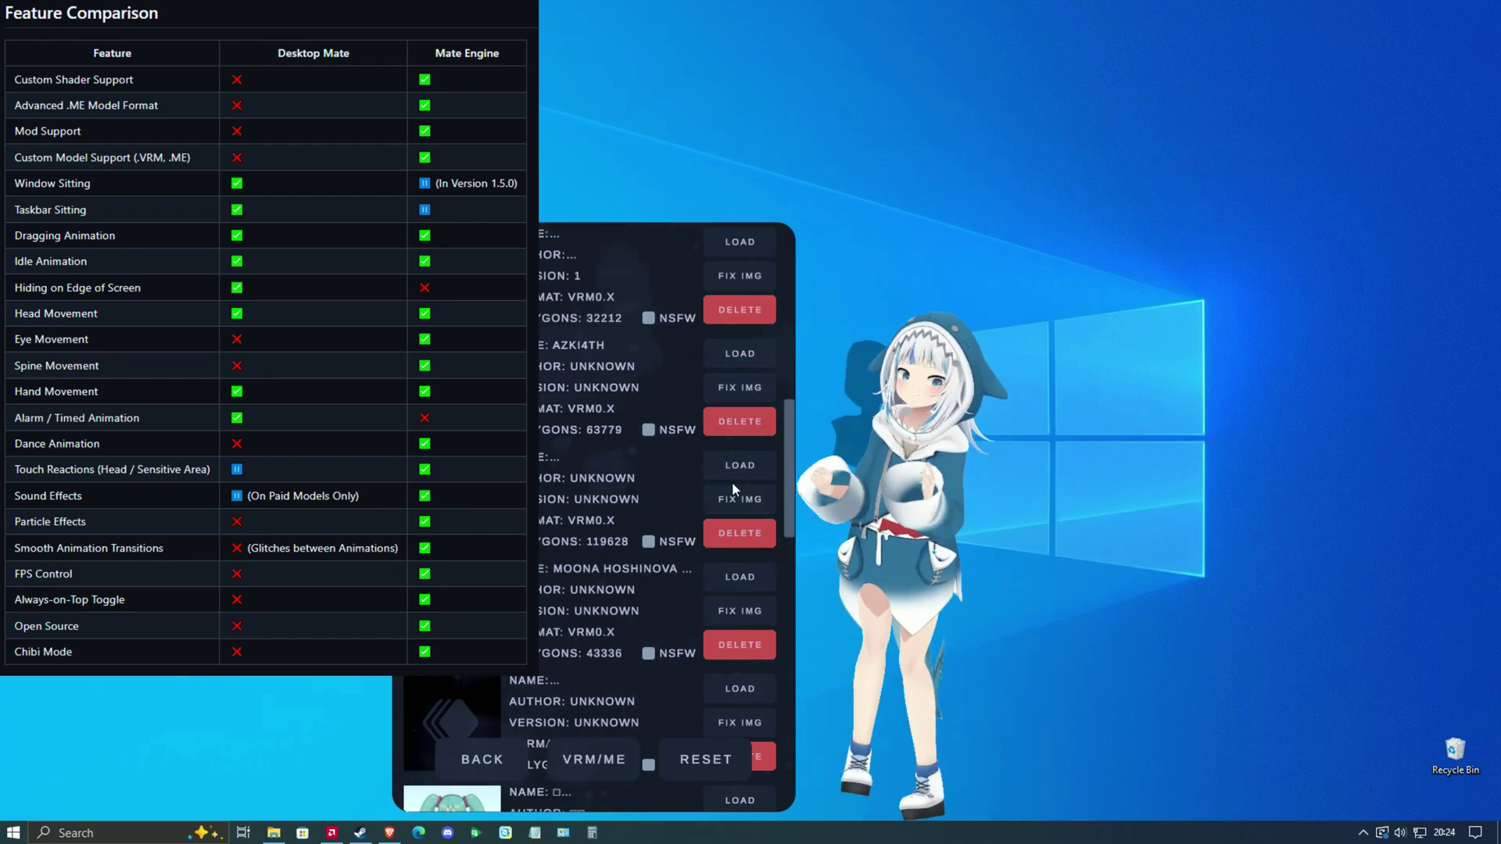
click(726, 573)
scroll(670, 563, down, 3)
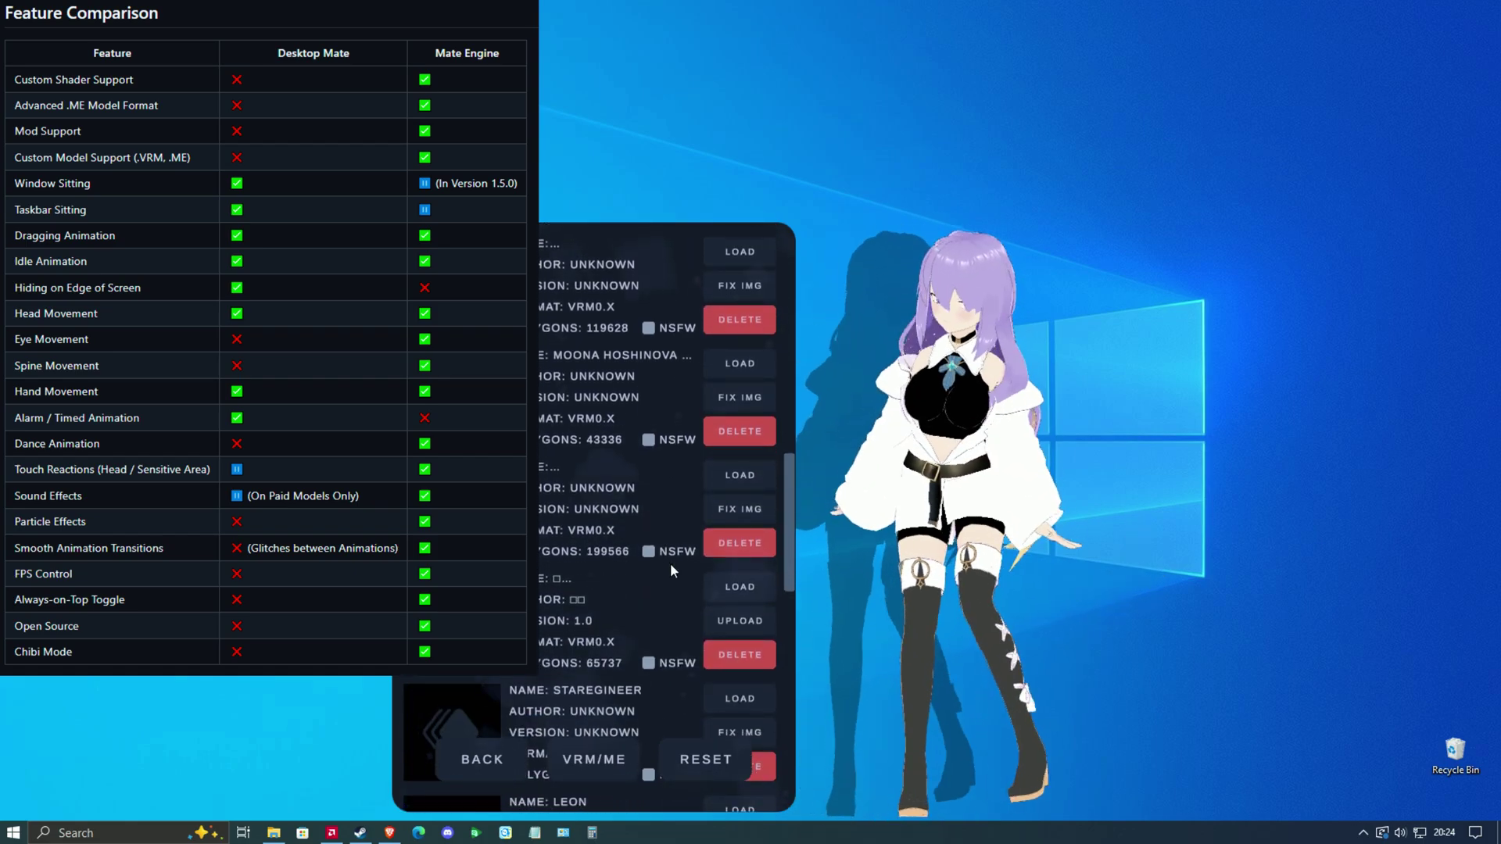
click(744, 473)
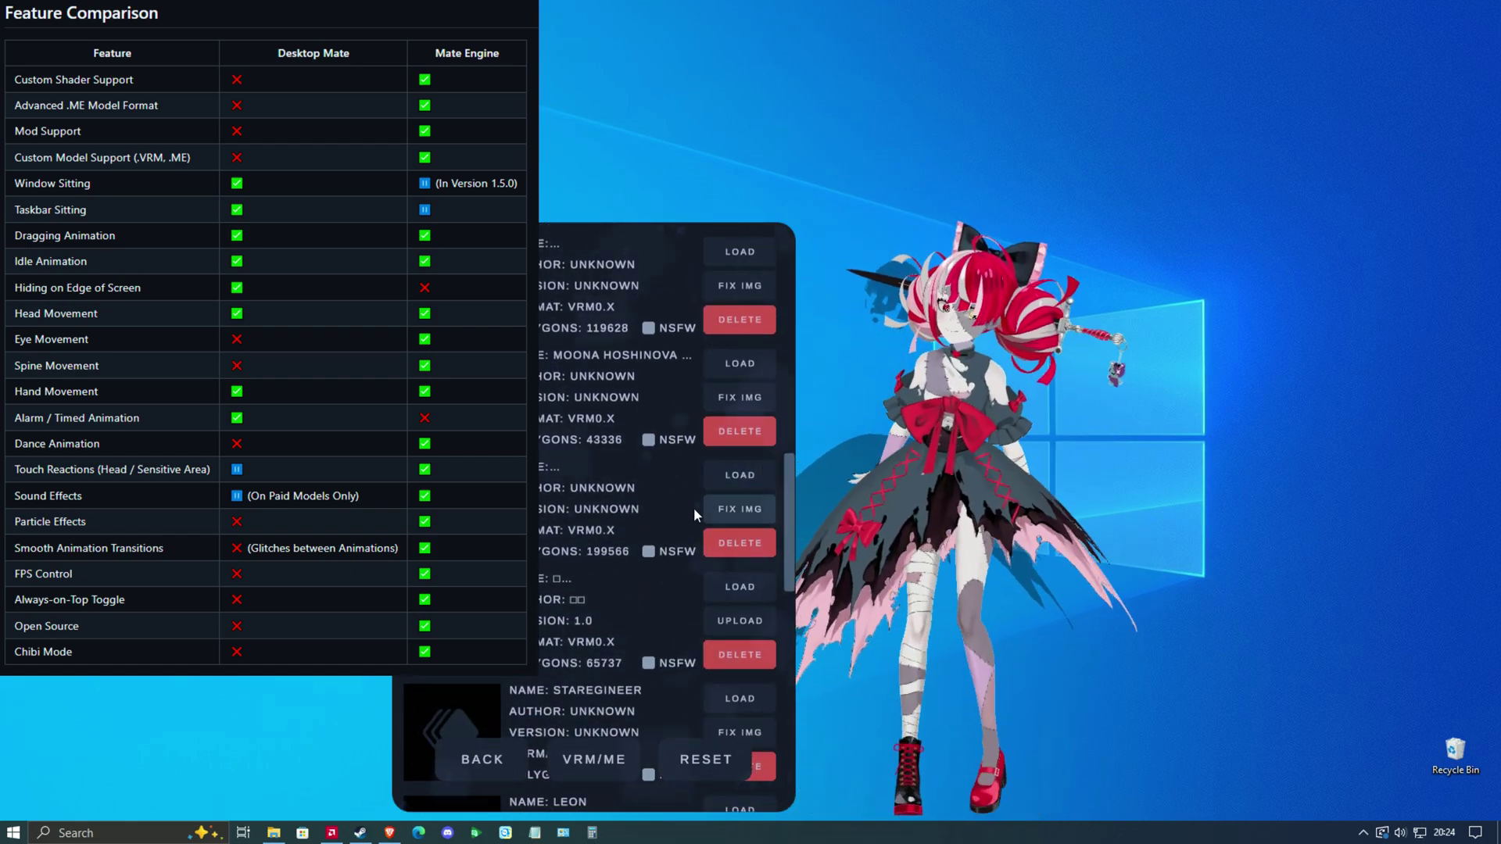
scroll(657, 571, down, 1)
scroll(650, 547, down, 4)
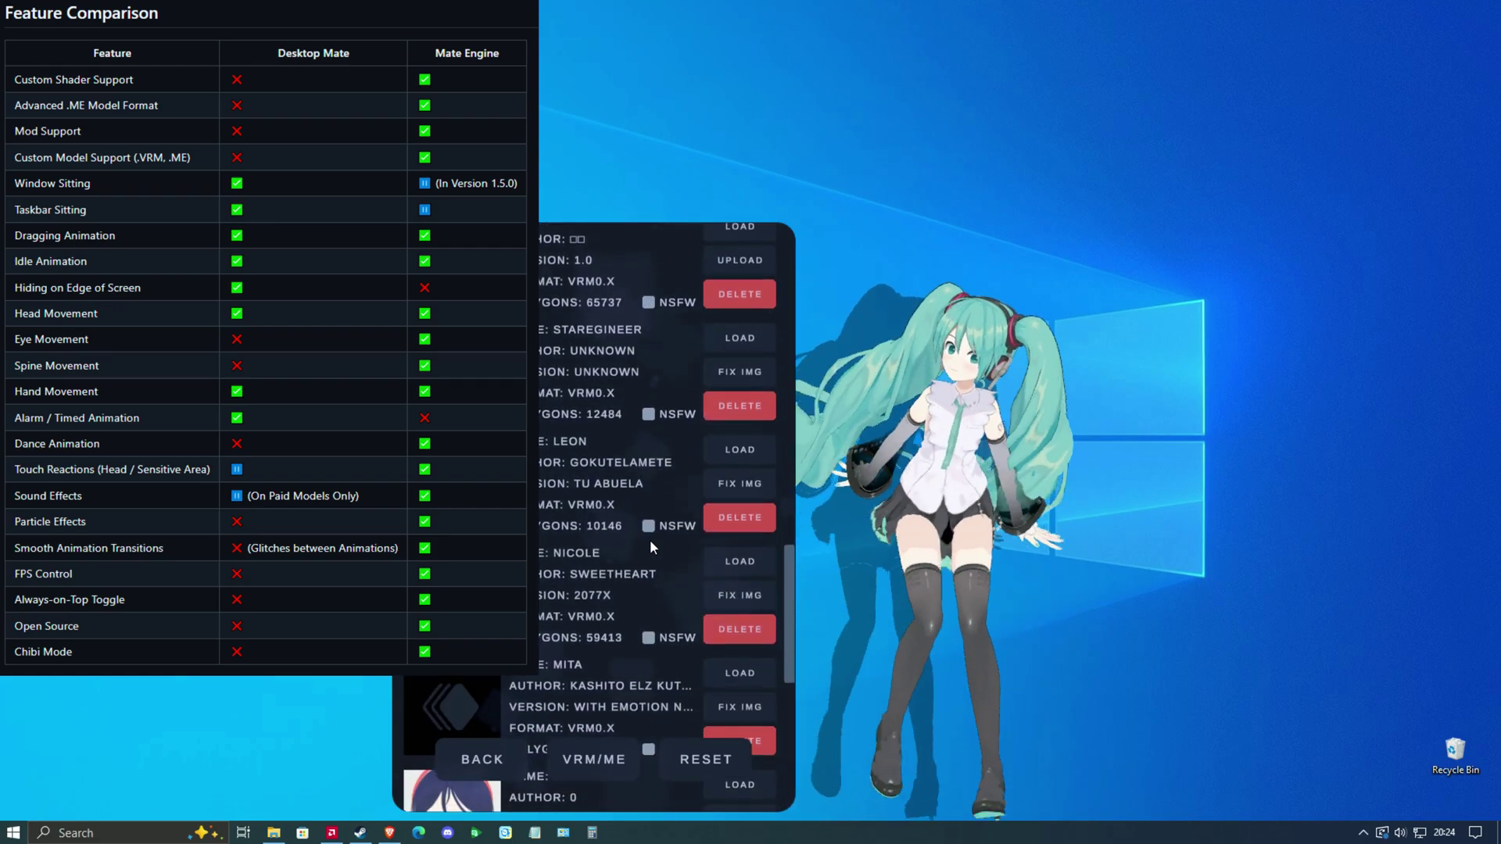
click(728, 450)
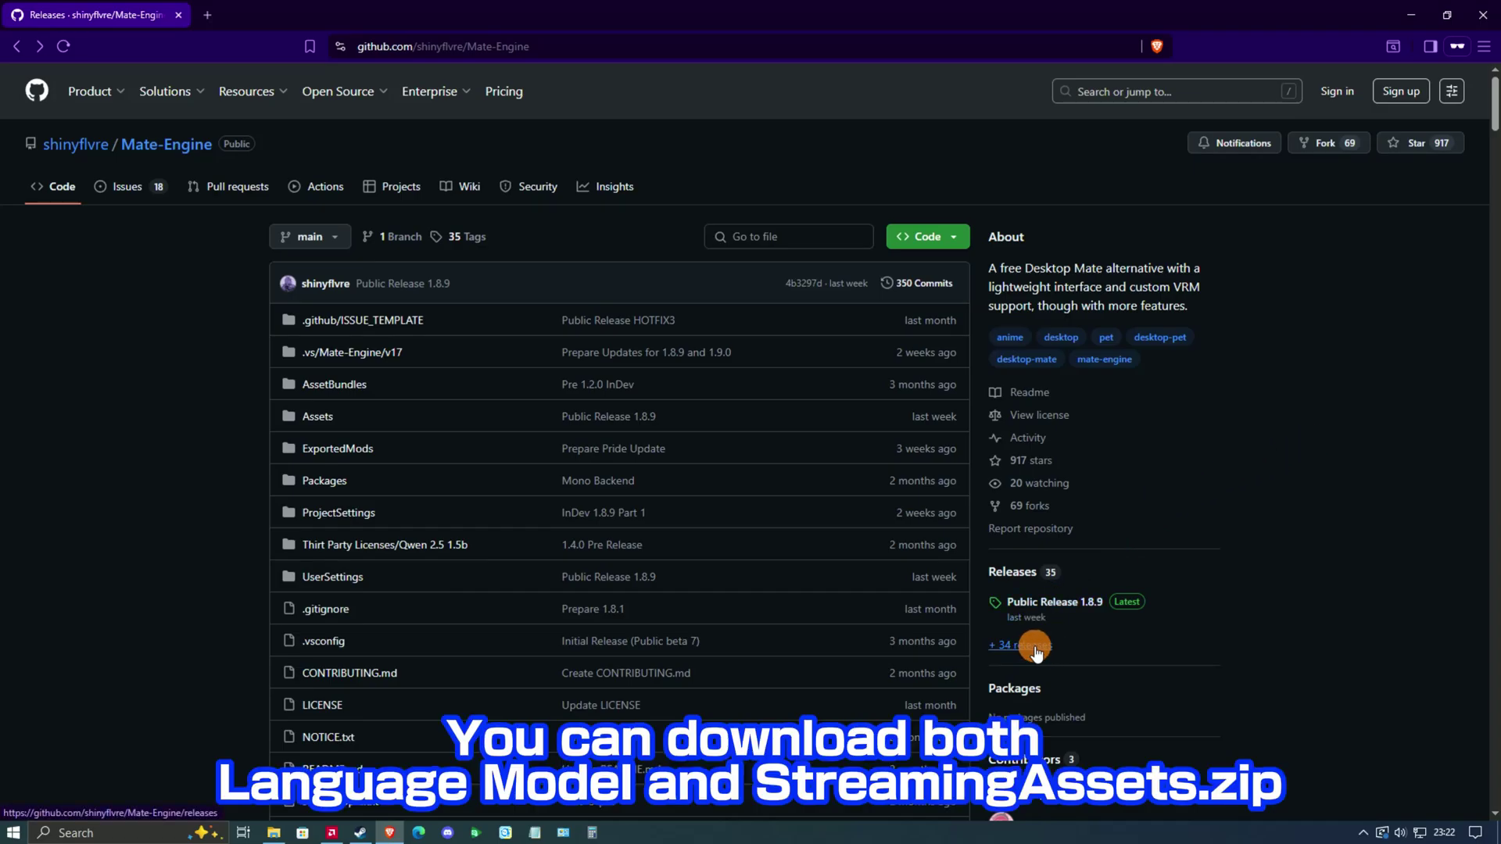
Download the 'Language Model' link from the Public Release 1.8.8 notes.
click(1036, 649)
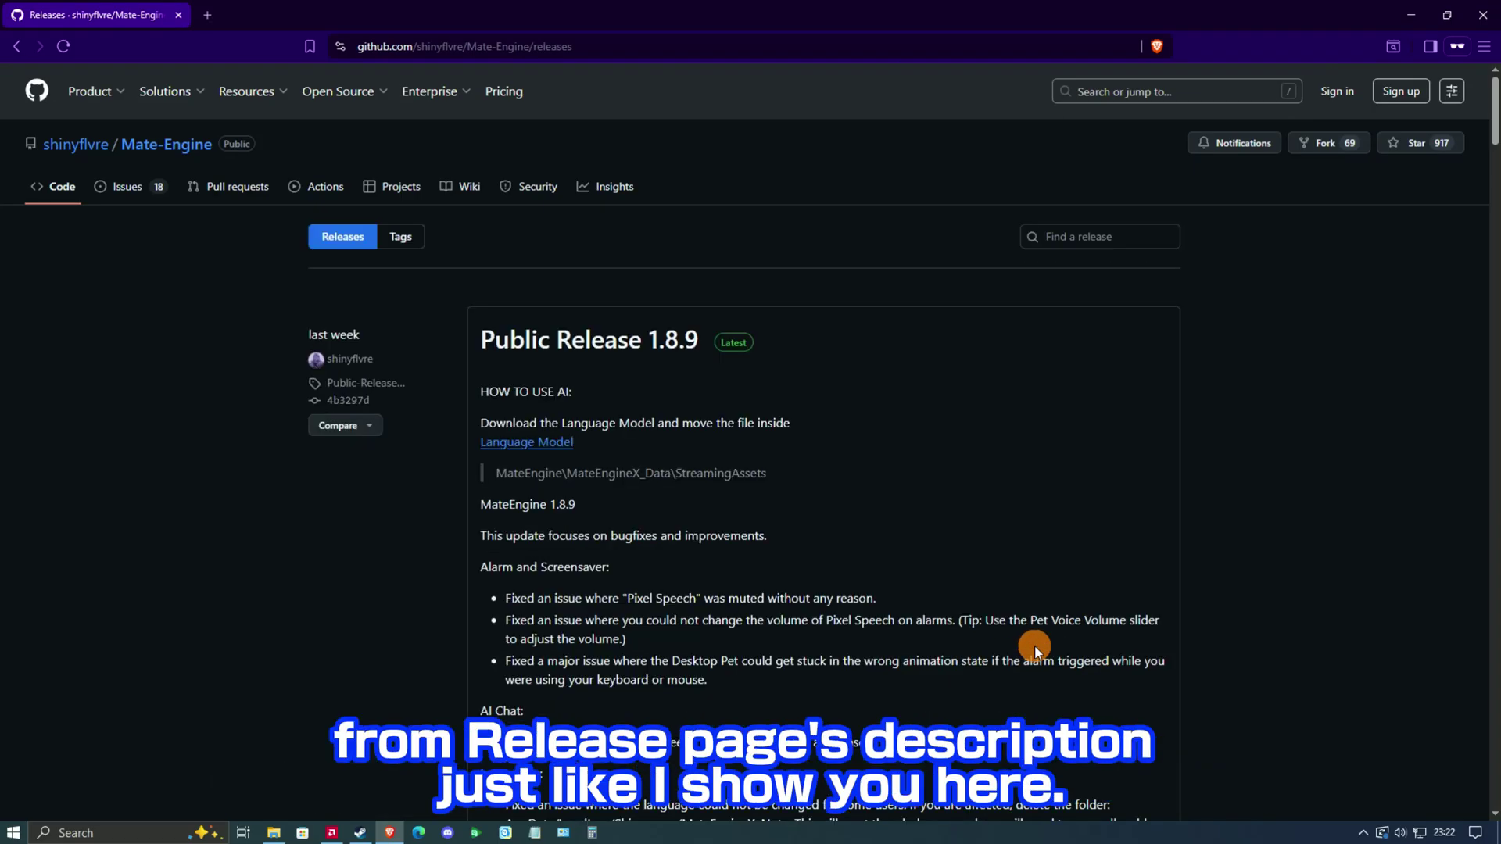
scroll(1034, 646, down, 10)
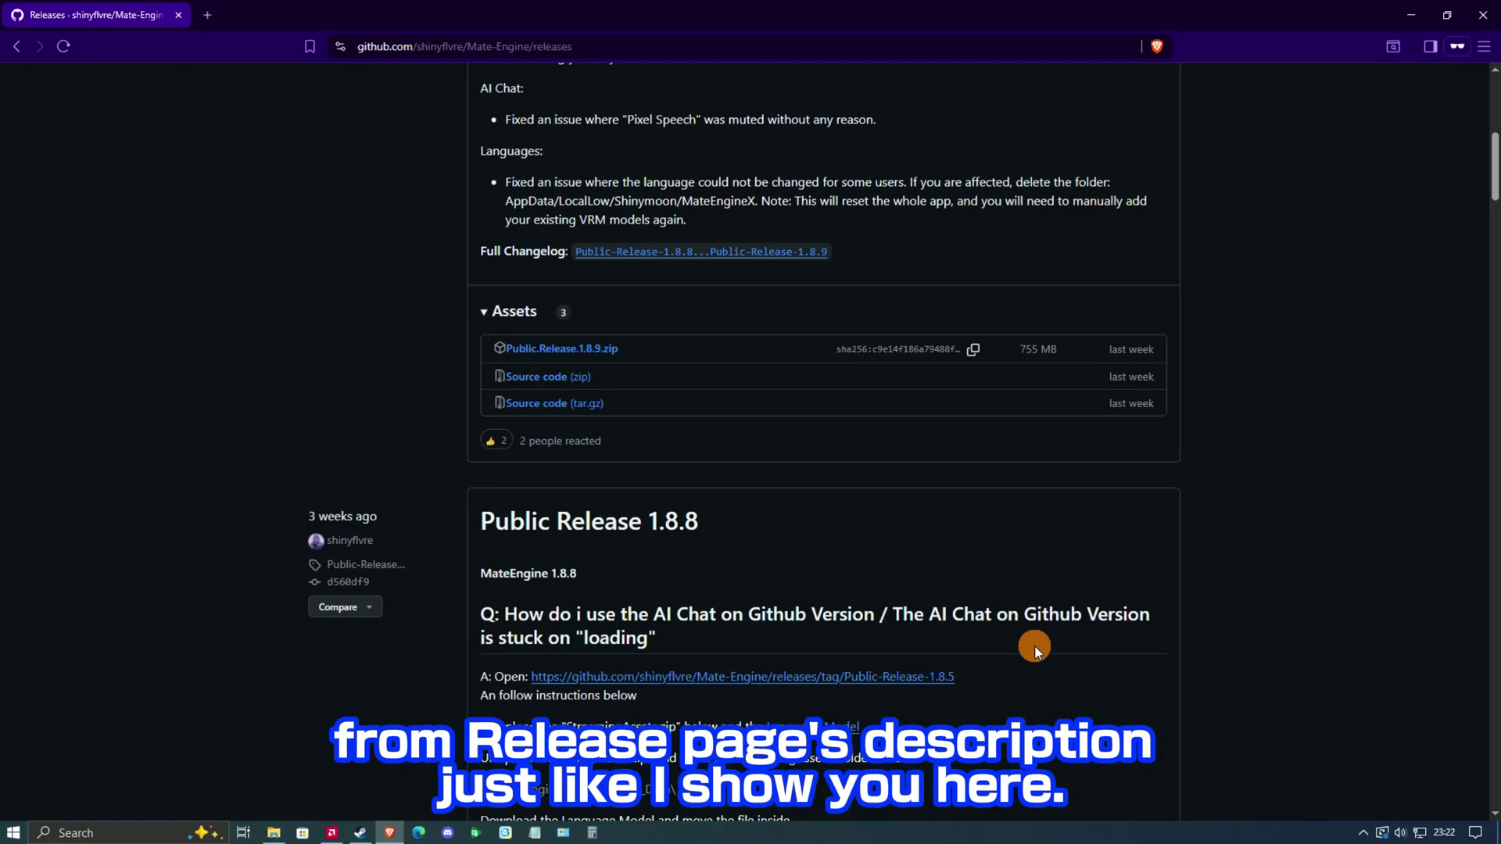
click(670, 523)
scroll(670, 530, down, 3)
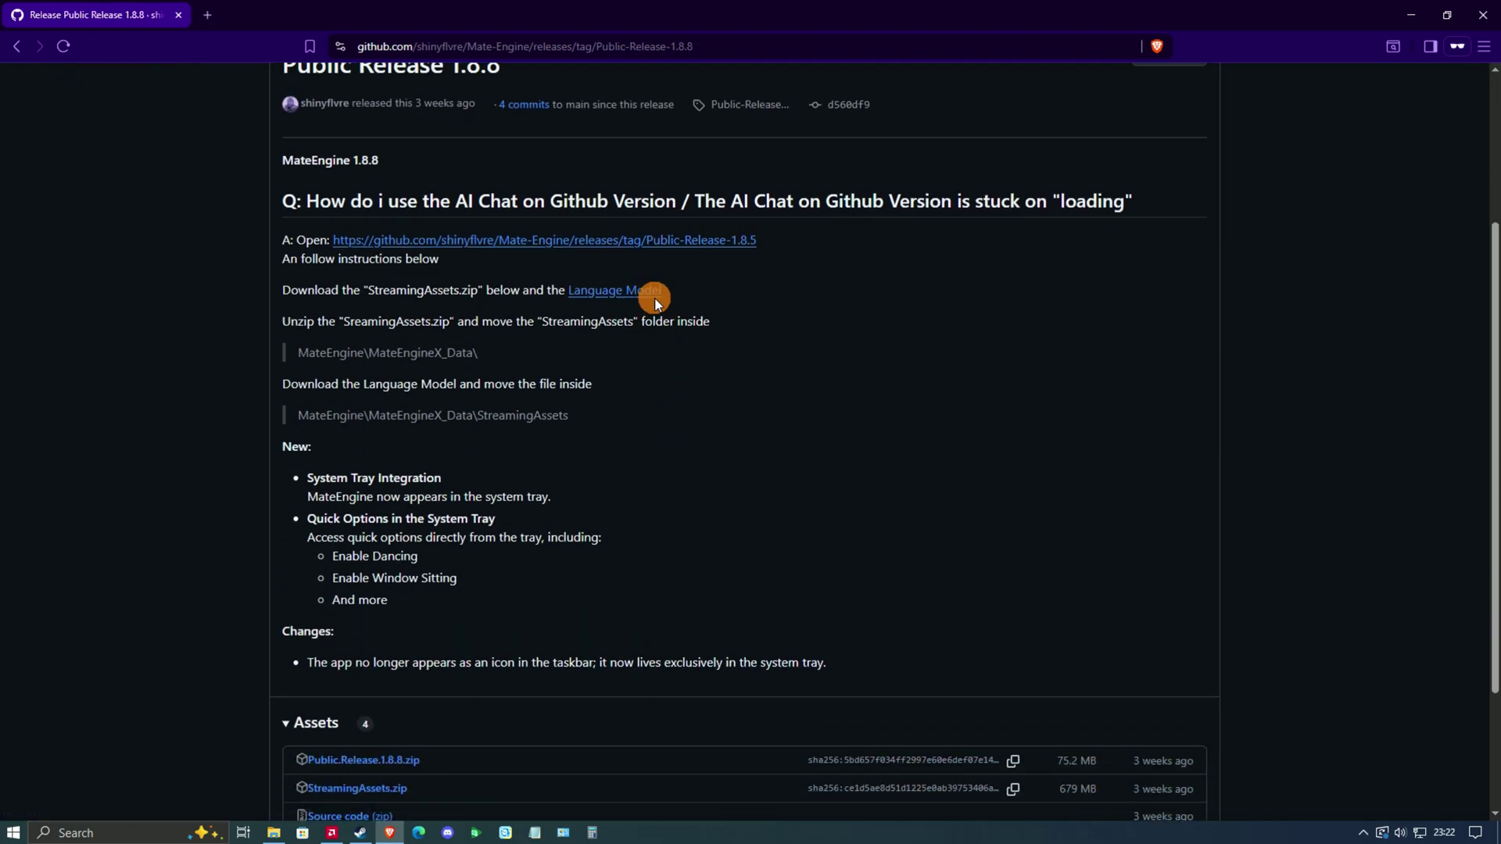
click(656, 301)
scroll(656, 301, down, 3)
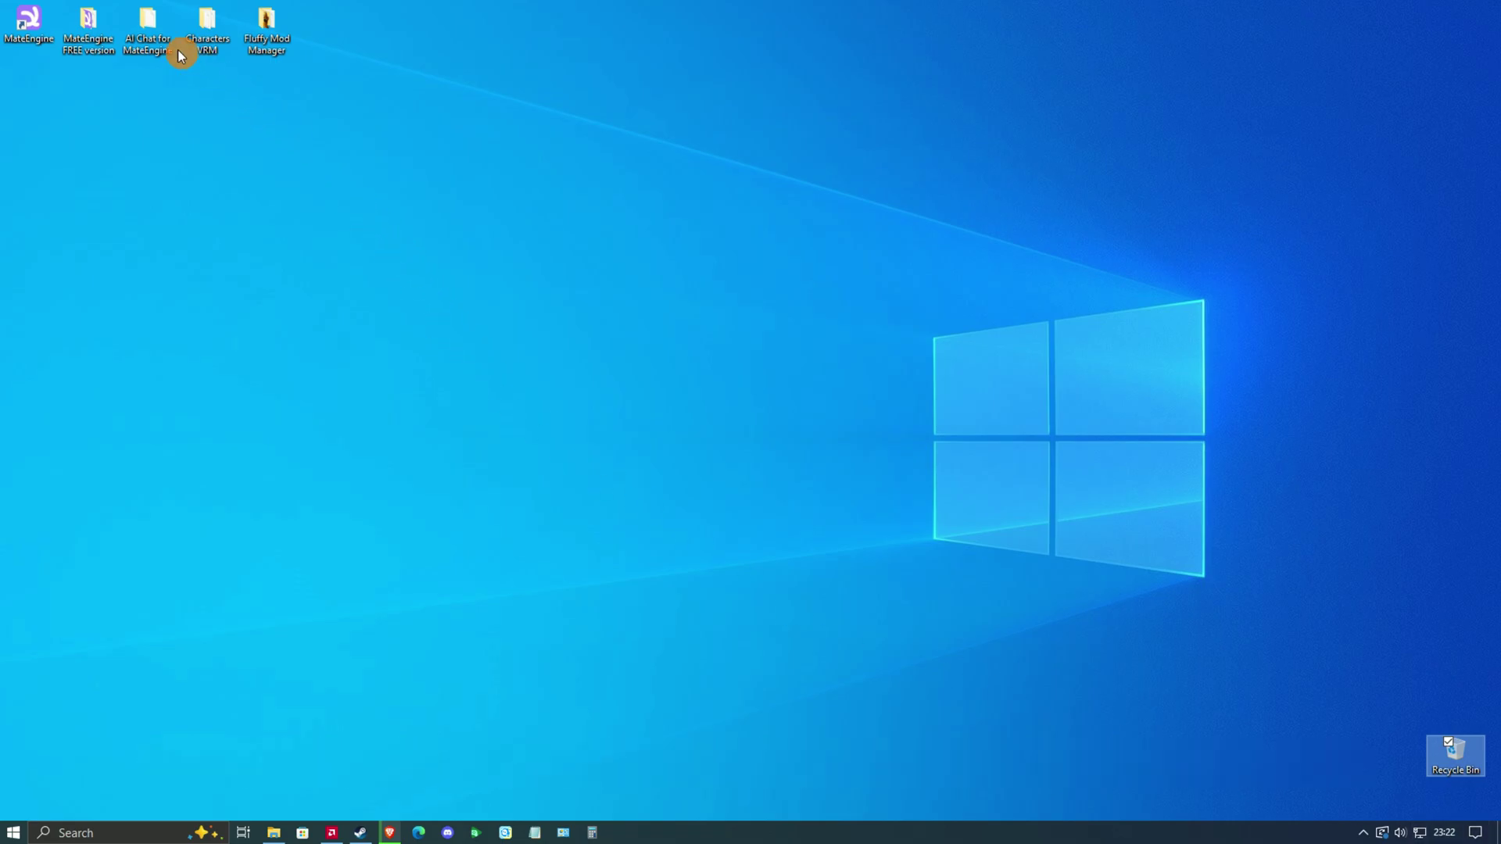
In the AI Chat for MateEngine folder, extract StreamingAssets.zip and move the Qwen3 .gguf into it.
double_click(164, 41)
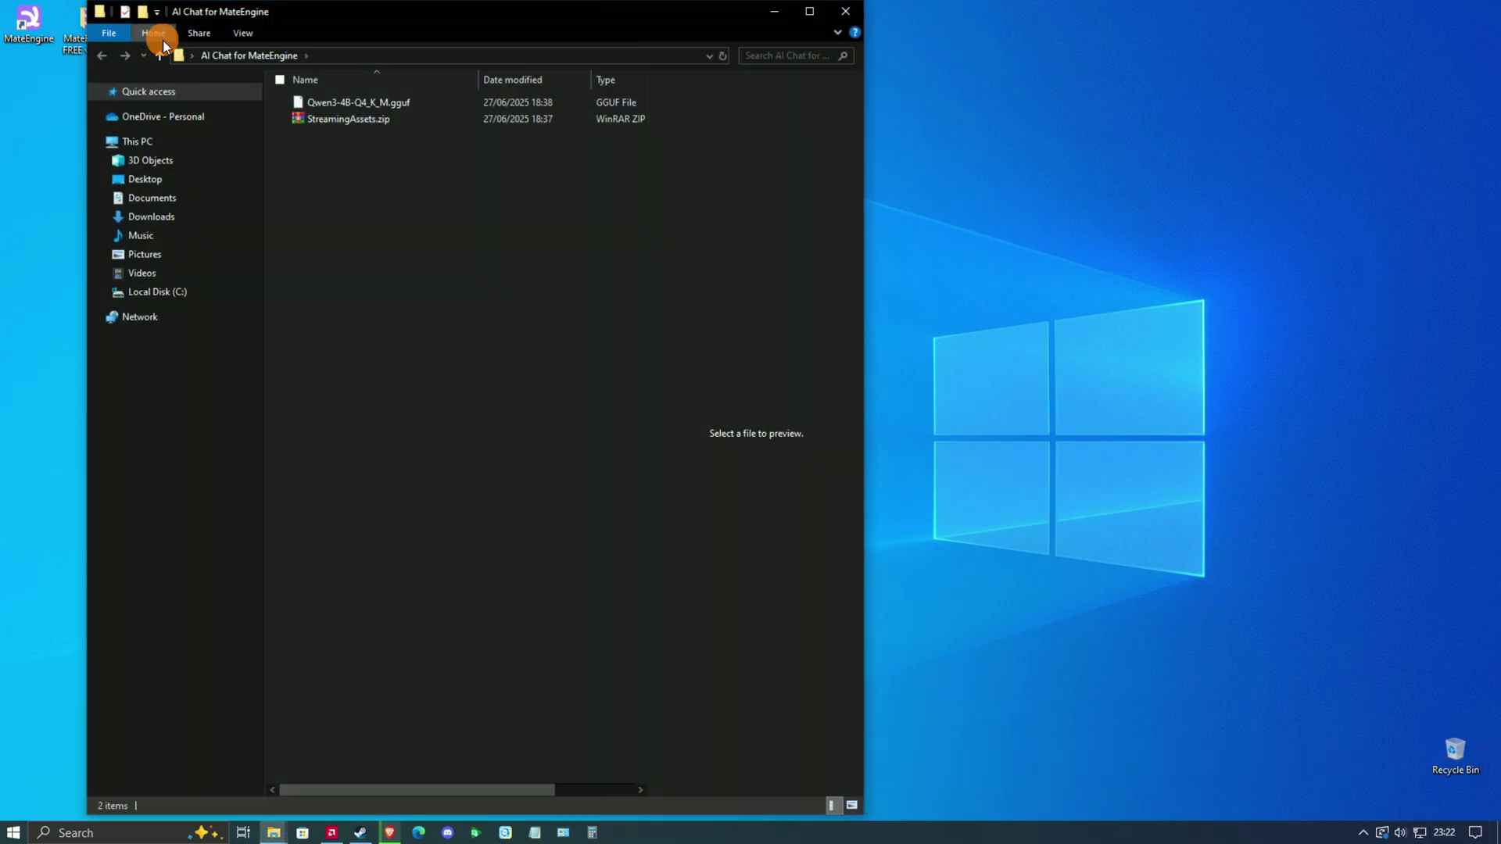
click(812, 14)
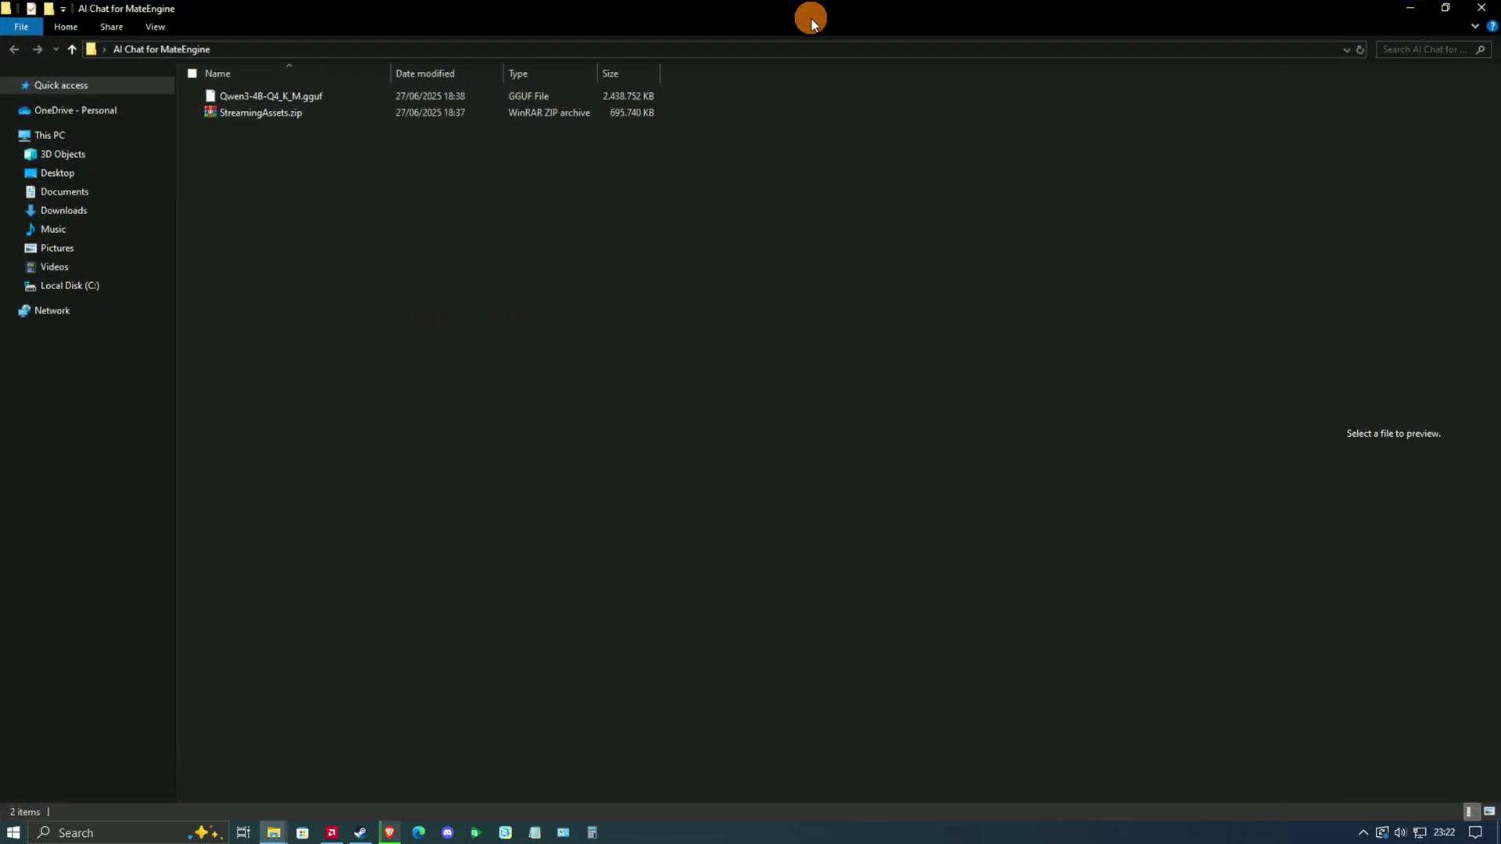
right_click(593, 119)
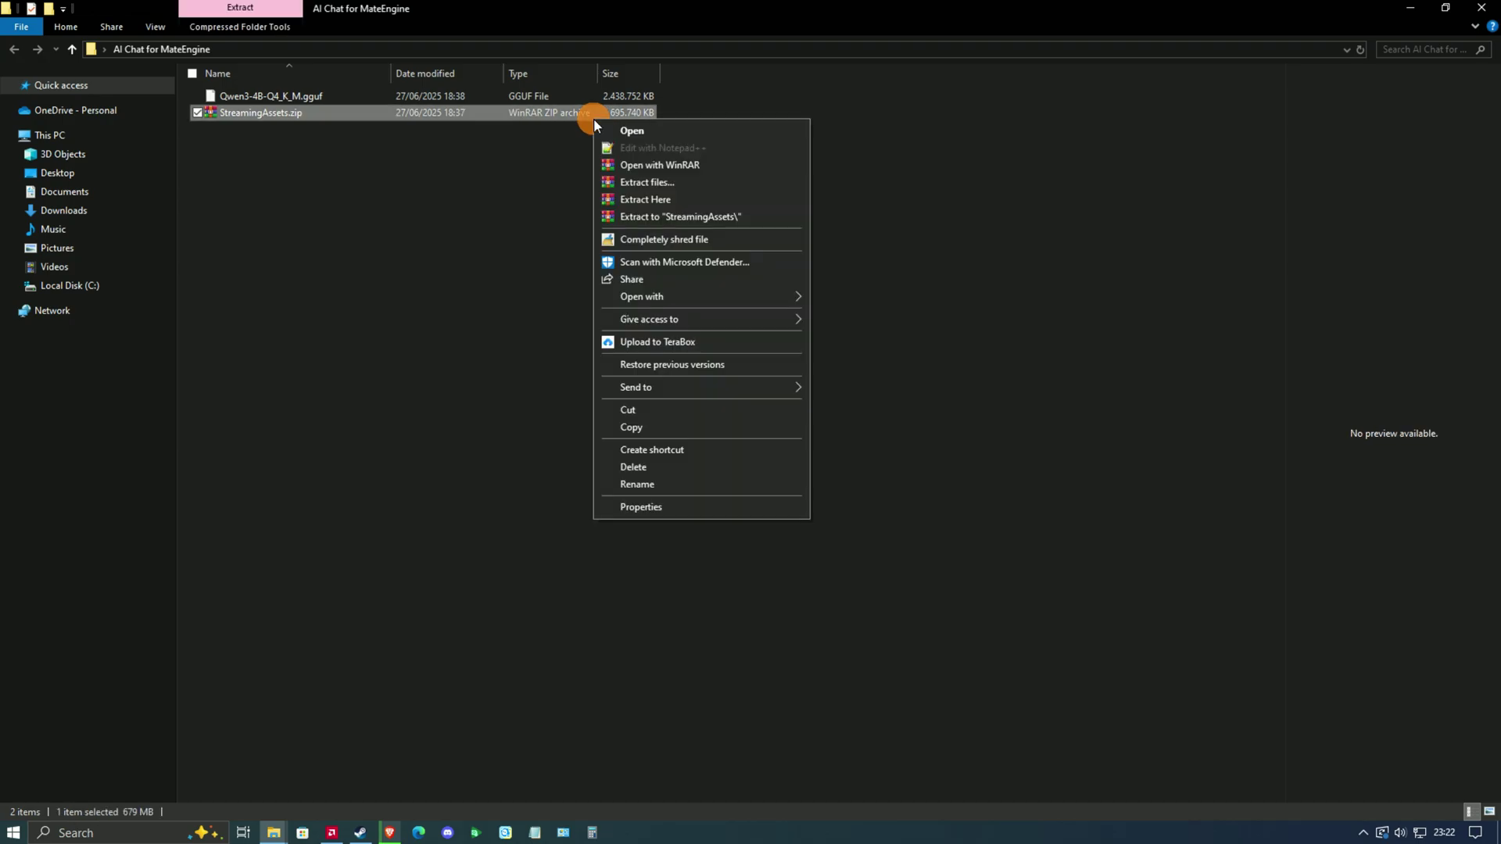
click(644, 201)
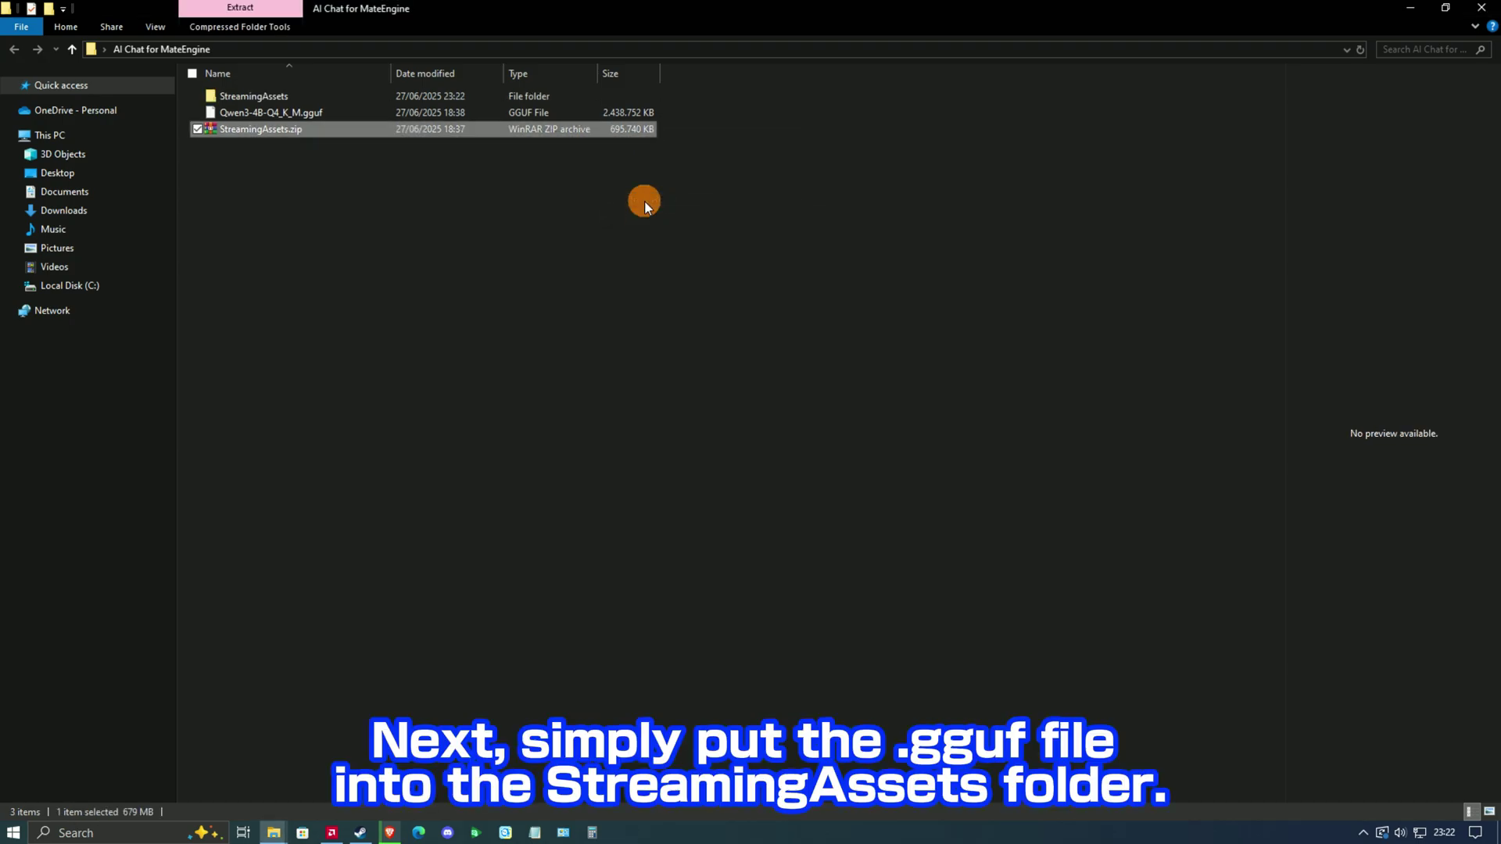
click(636, 114)
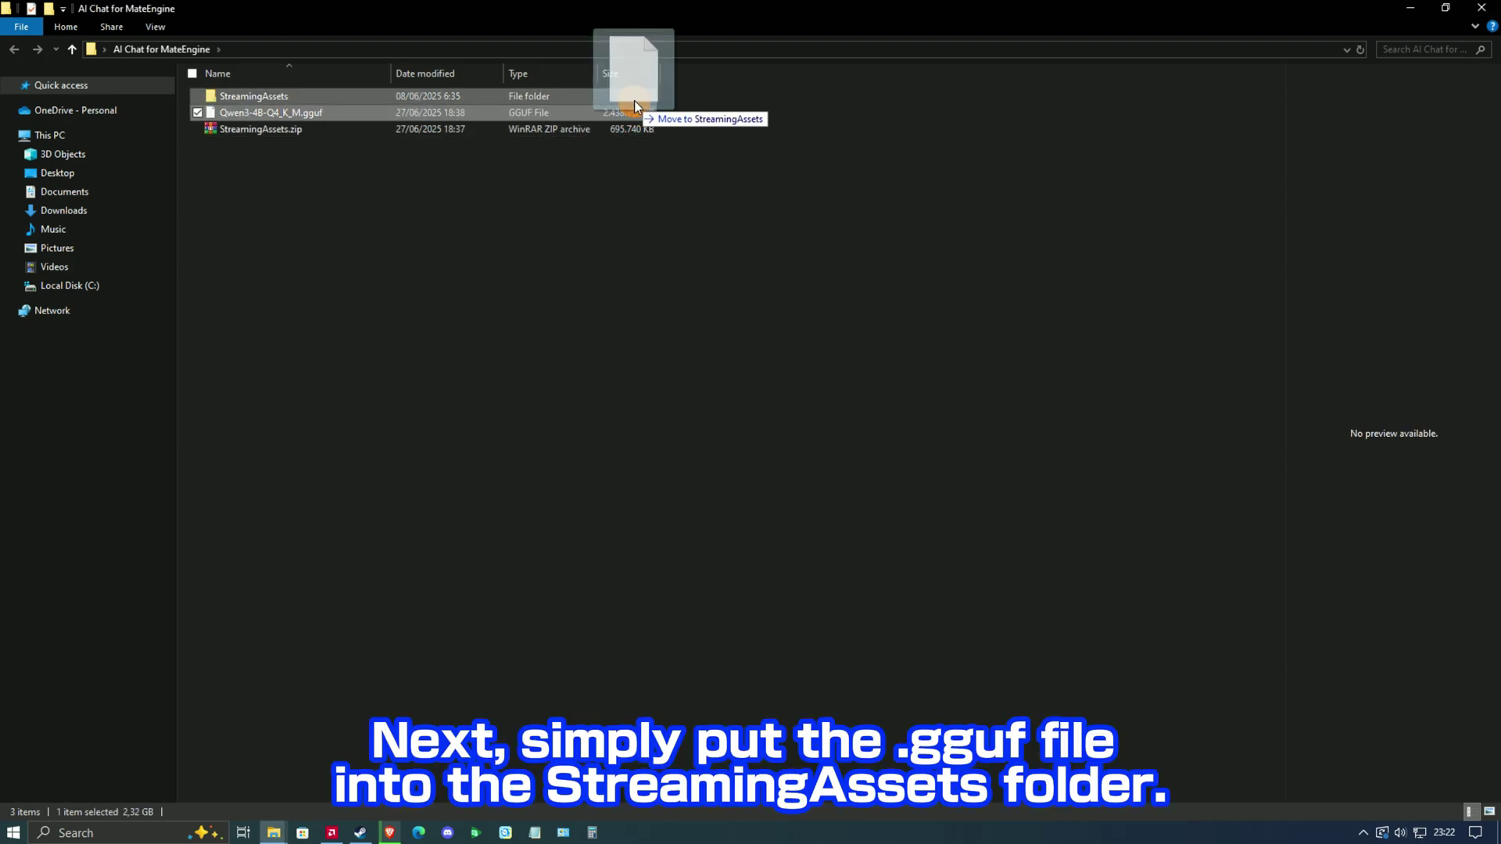
drag(635, 112, 633, 97)
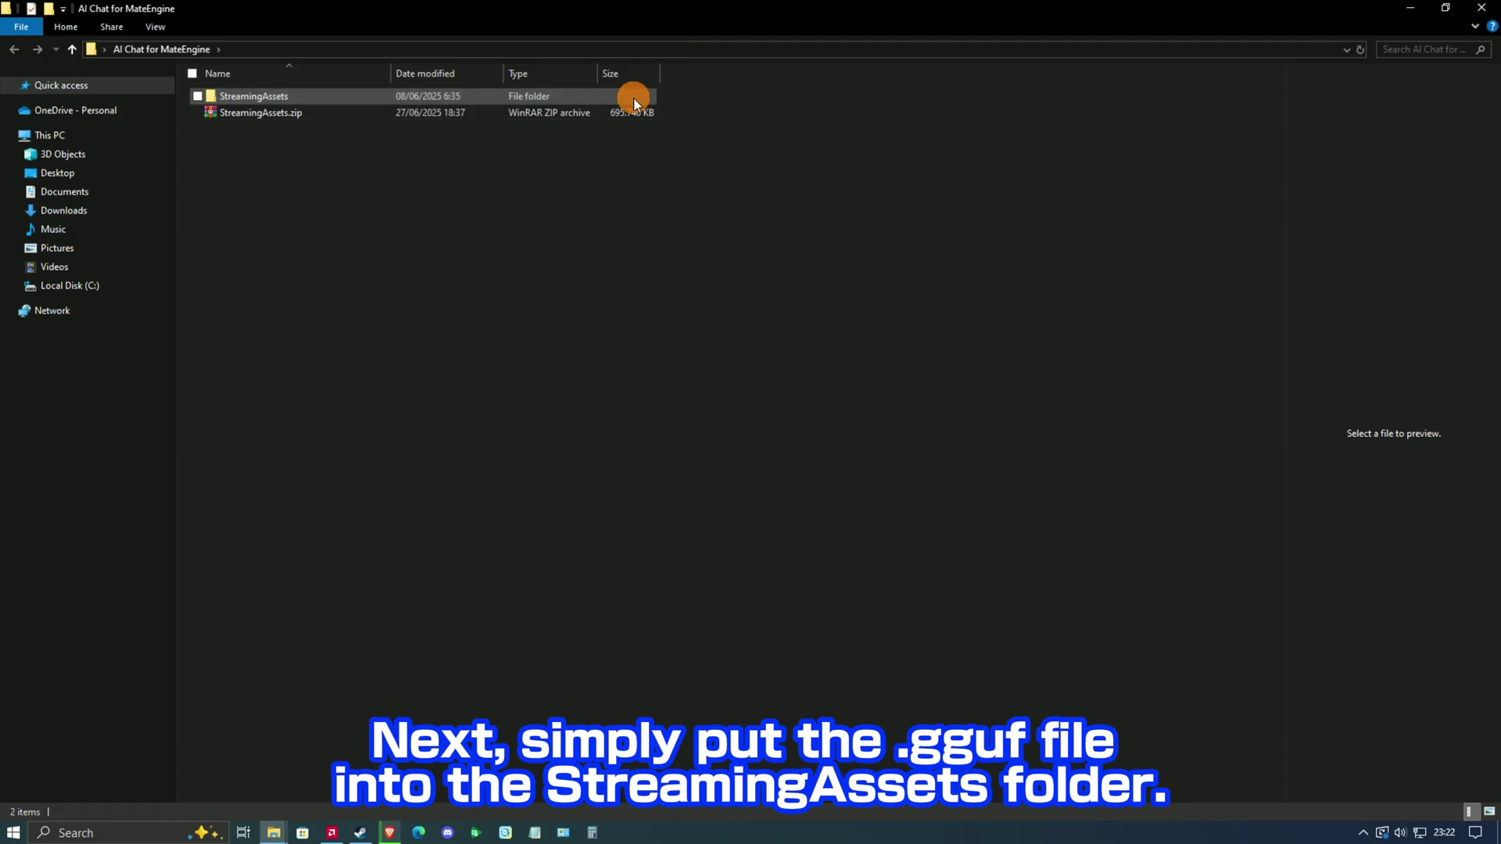
Move the StreamingAssets folder into MateEngine FREE version's MateEngineX_Data, replacing existing files.
right_click(634, 96)
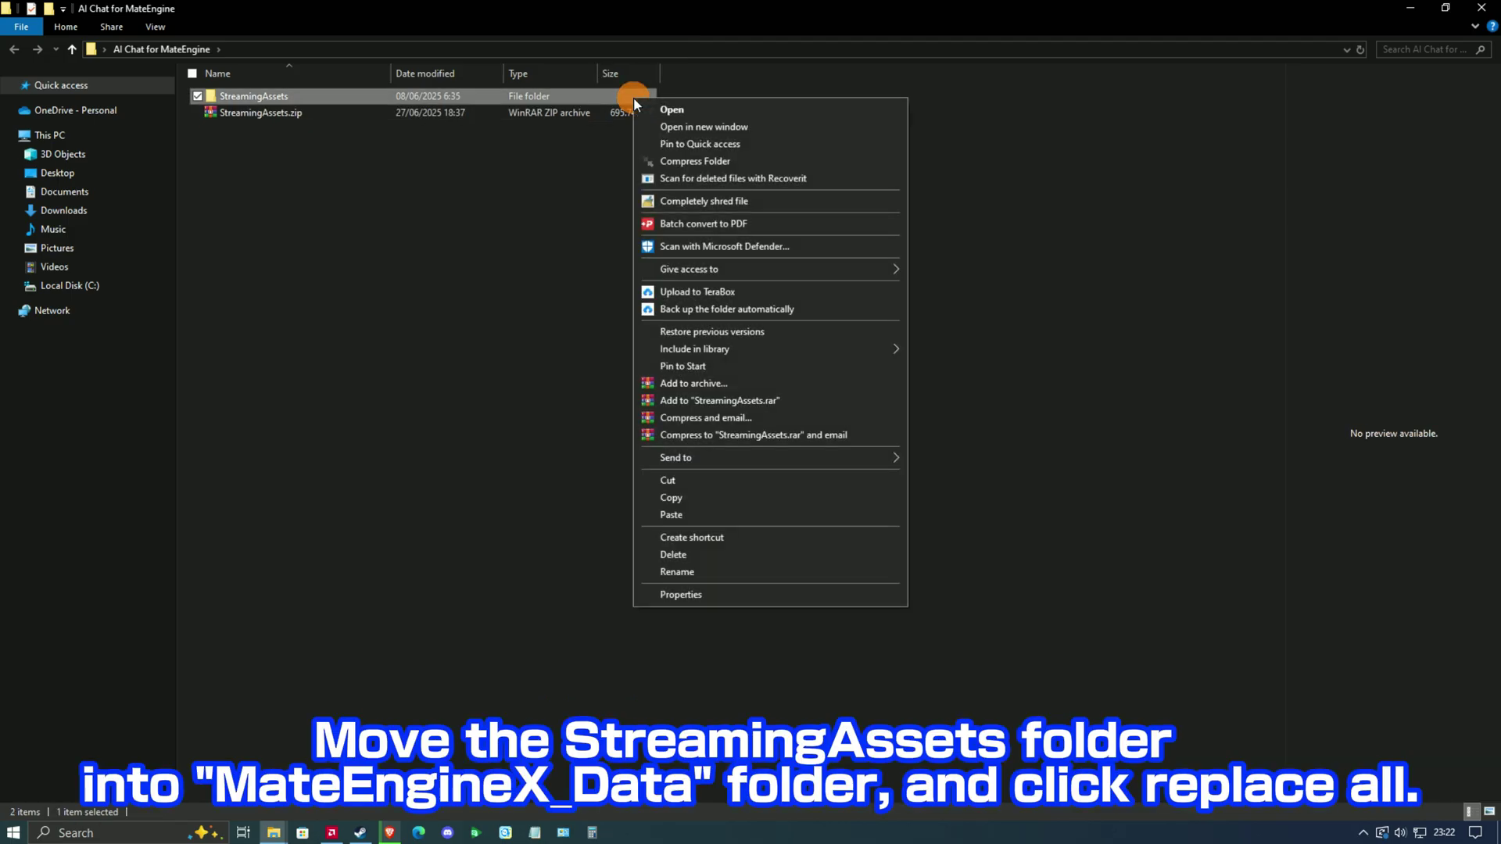
click(677, 480)
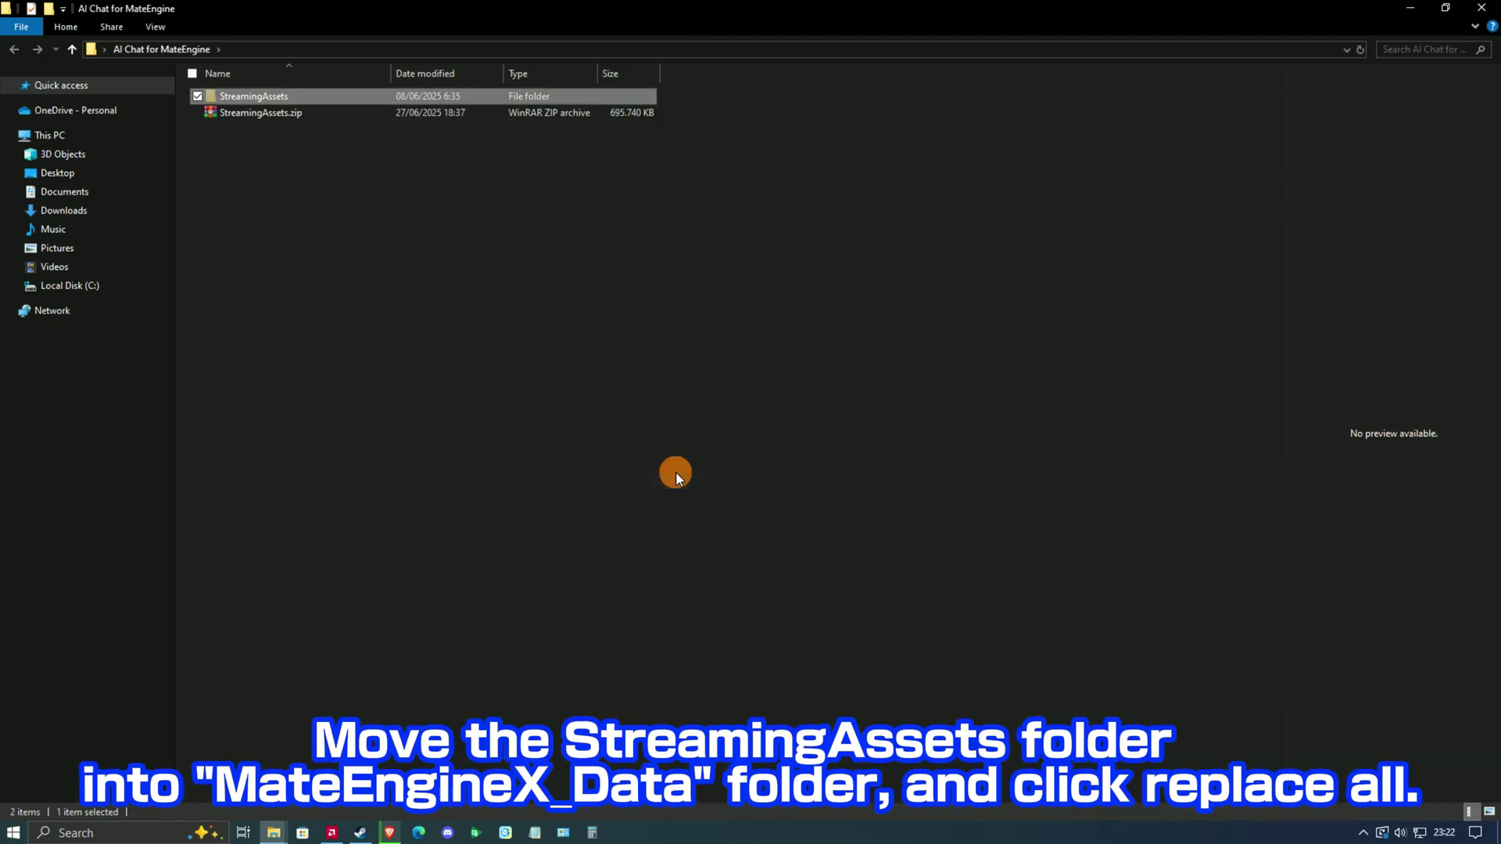
click(1478, 7)
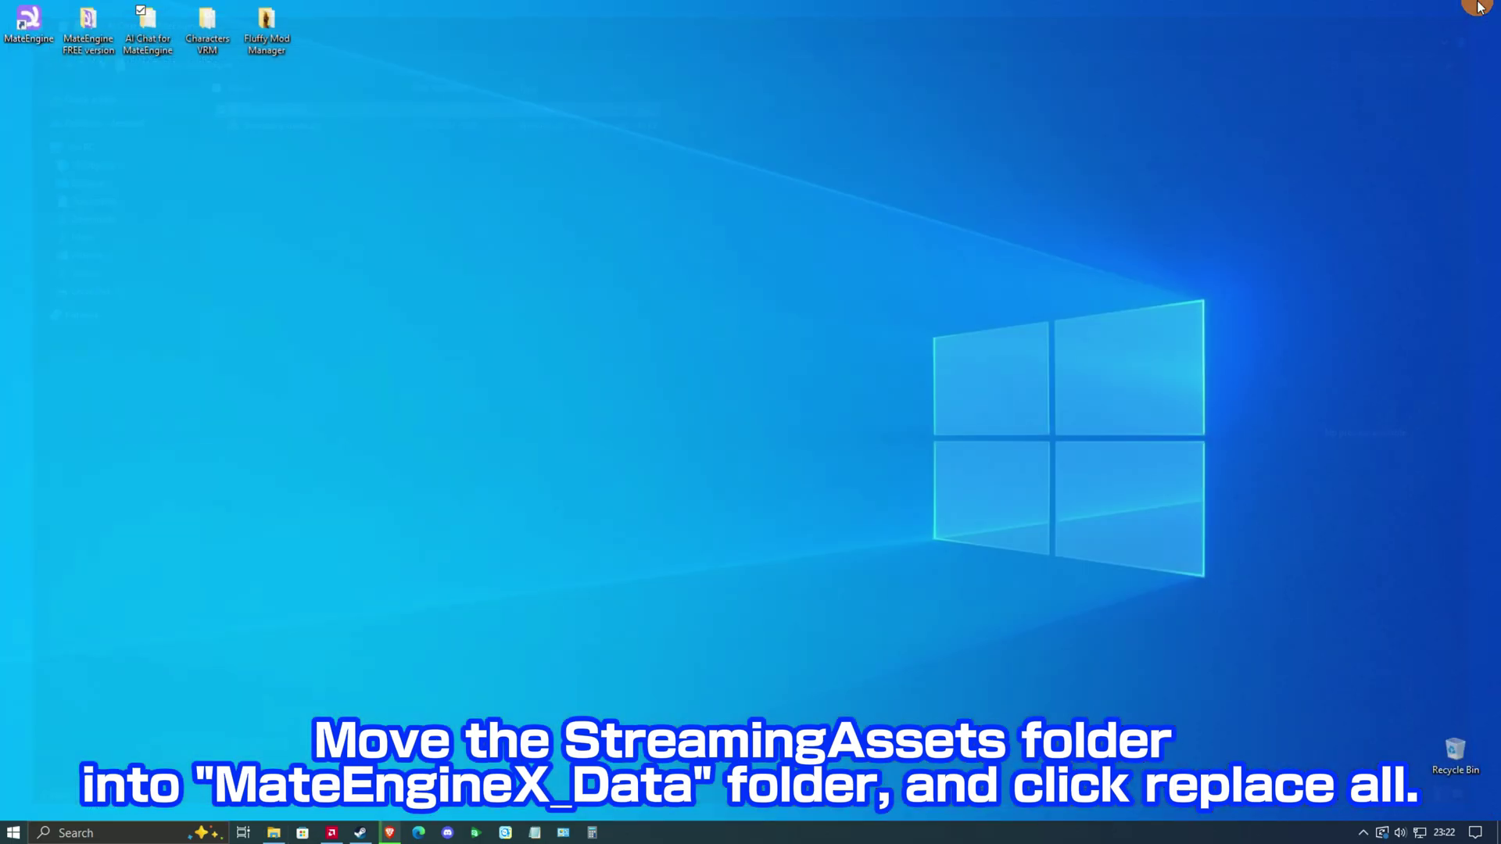
double_click(79, 42)
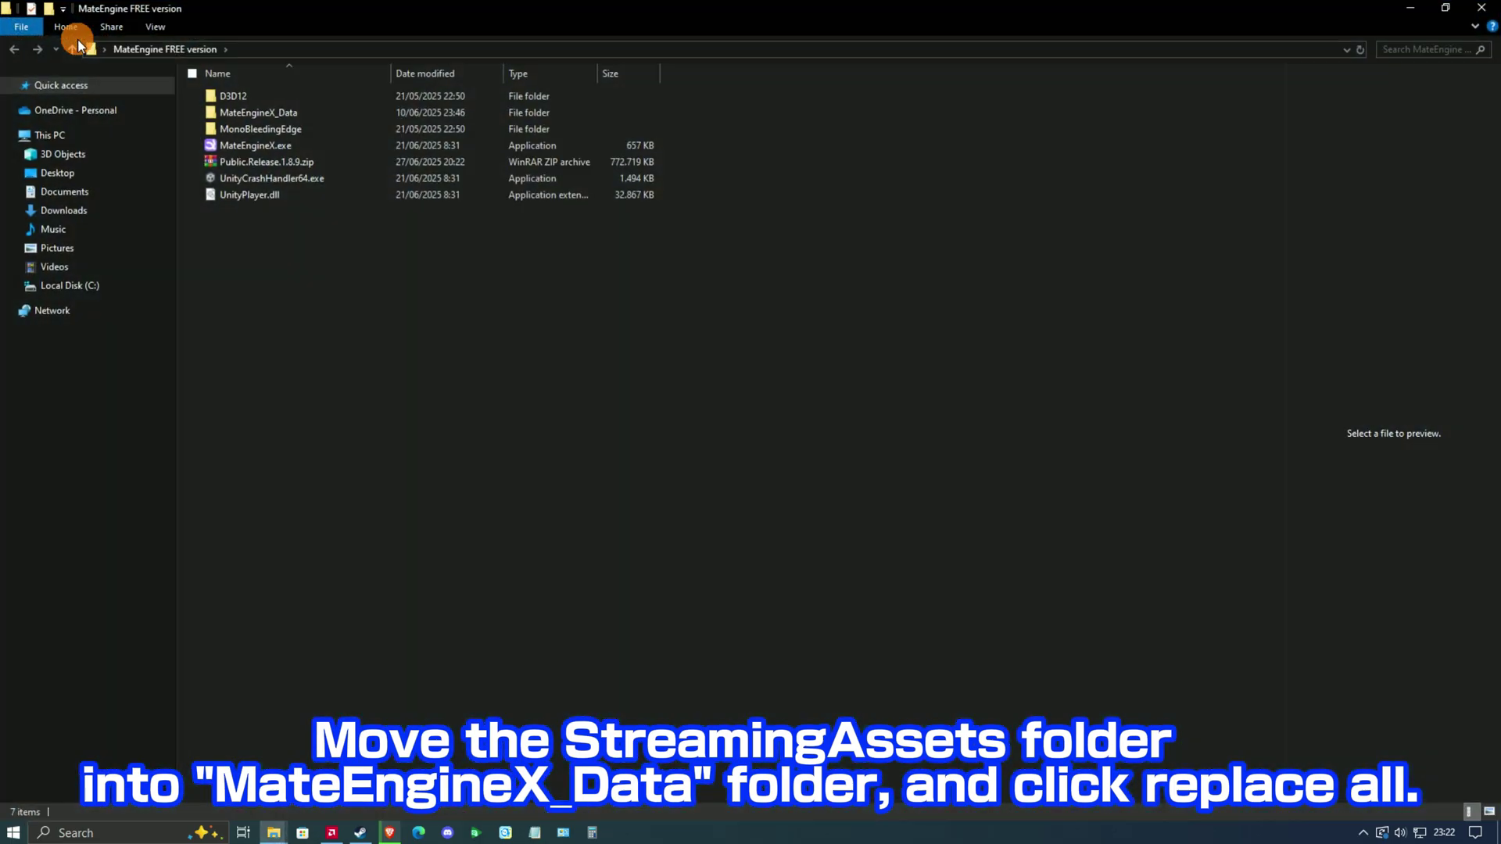
double_click(349, 116)
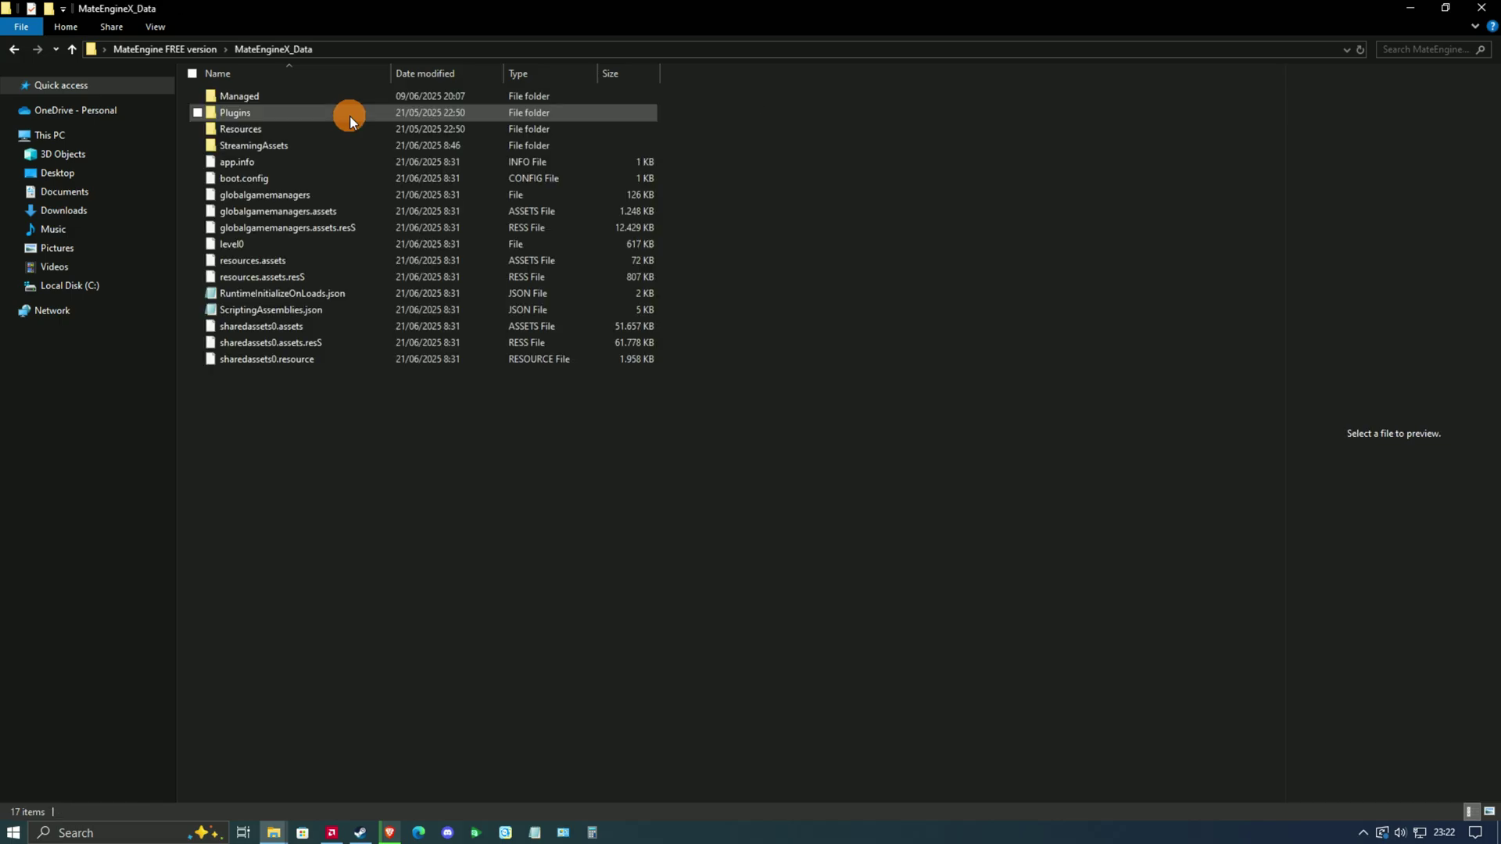
right_click(786, 271)
click(830, 394)
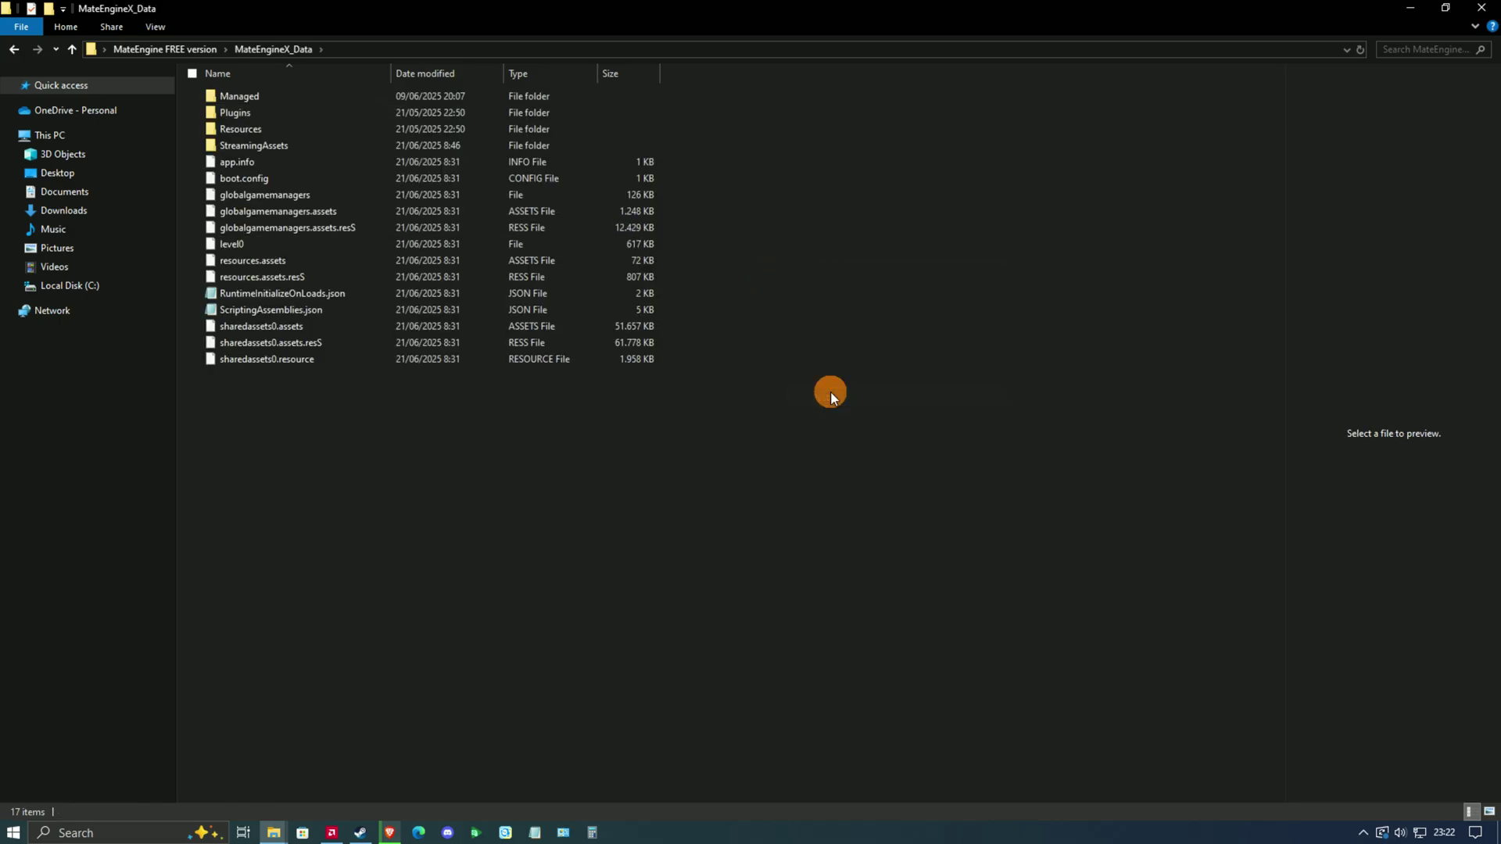
click(827, 296)
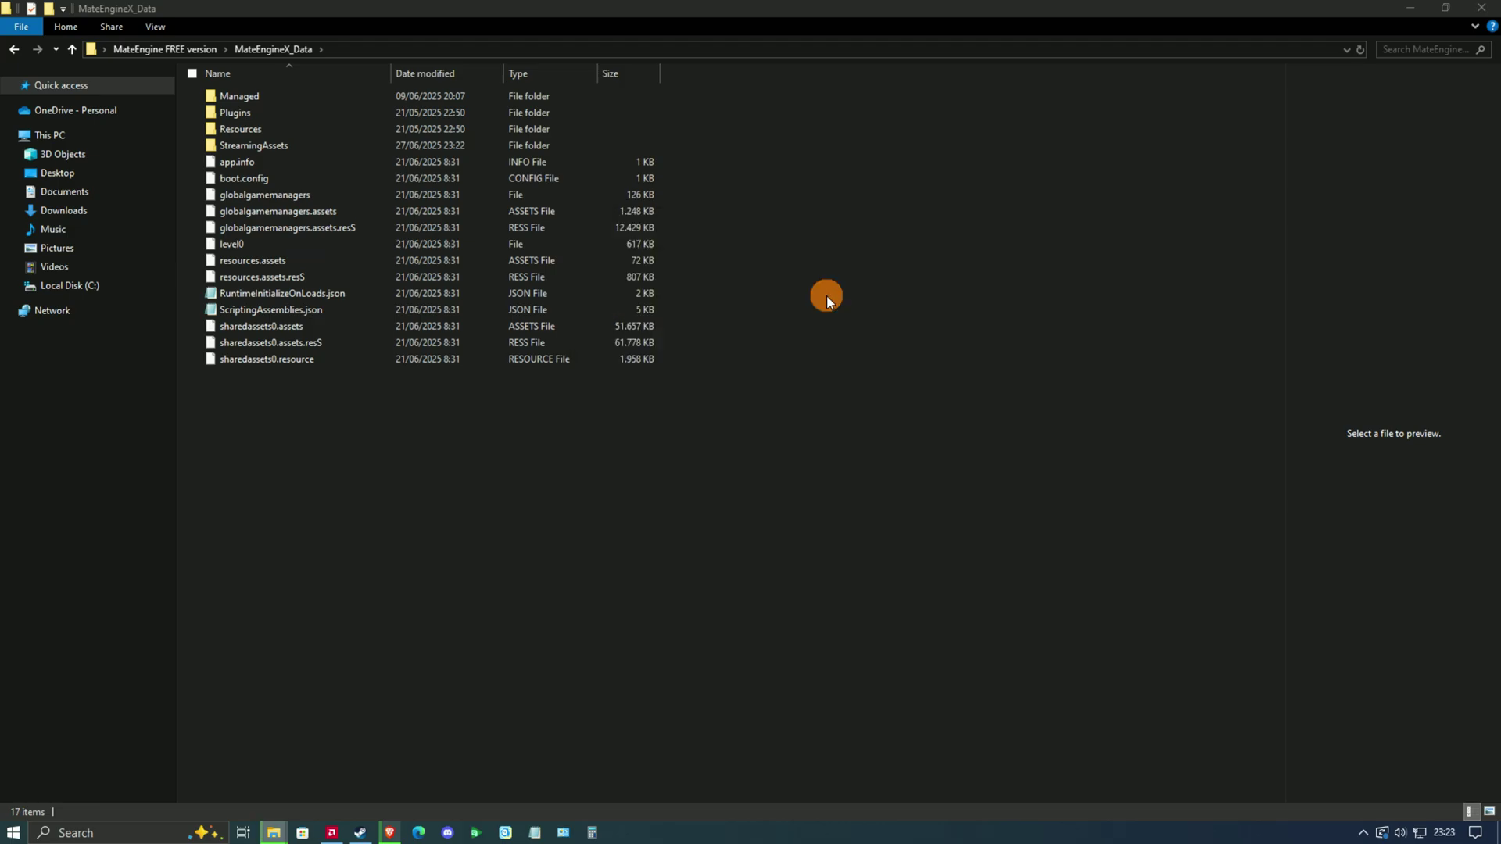
Relaunch MateEngineX from the MateEngine FREE version folder and open chat from the avatar's radial menu.
click(72, 52)
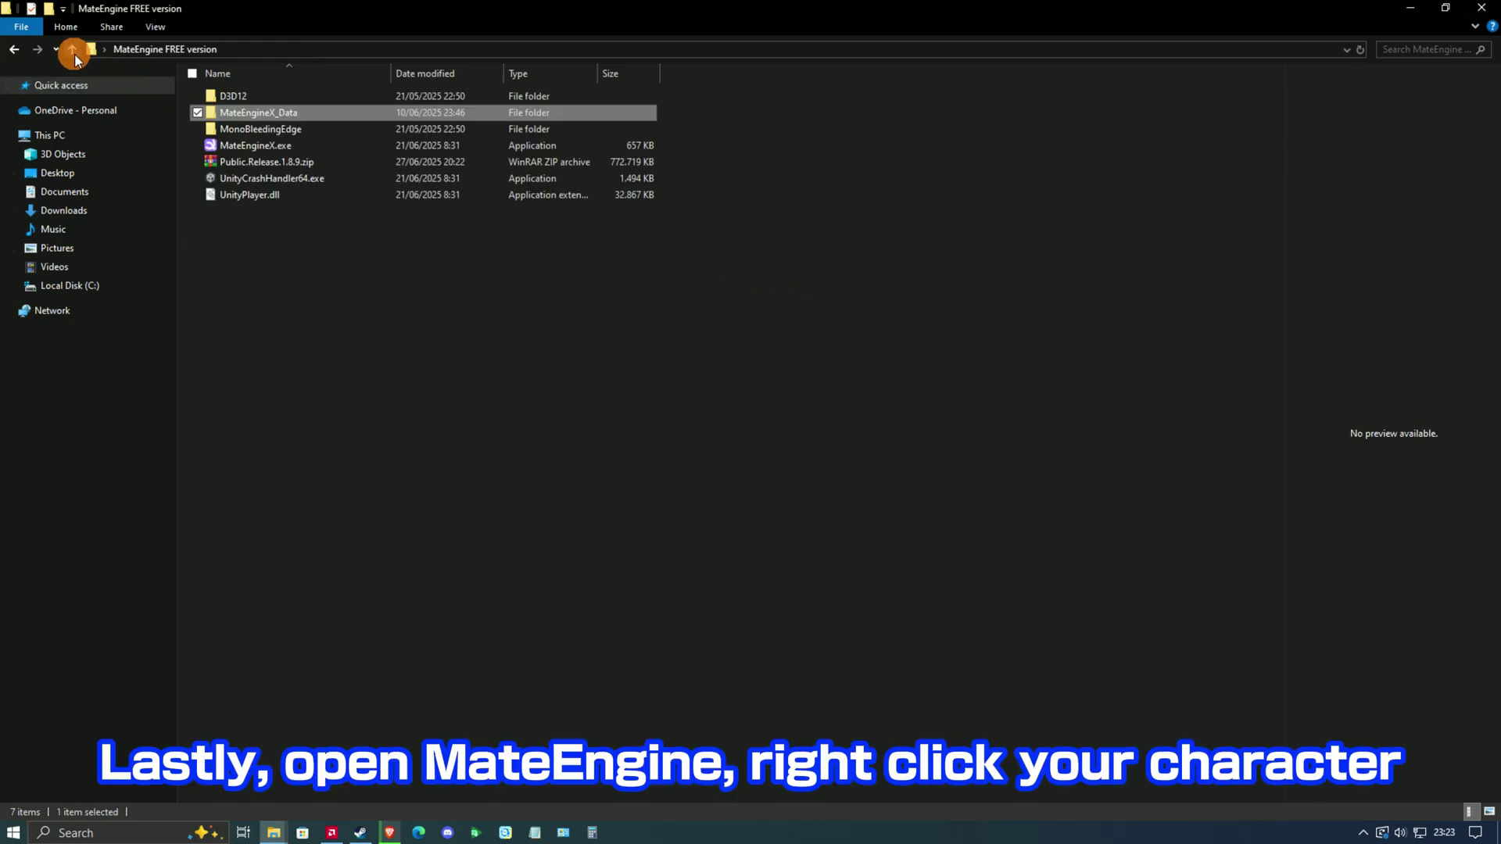
click(351, 149)
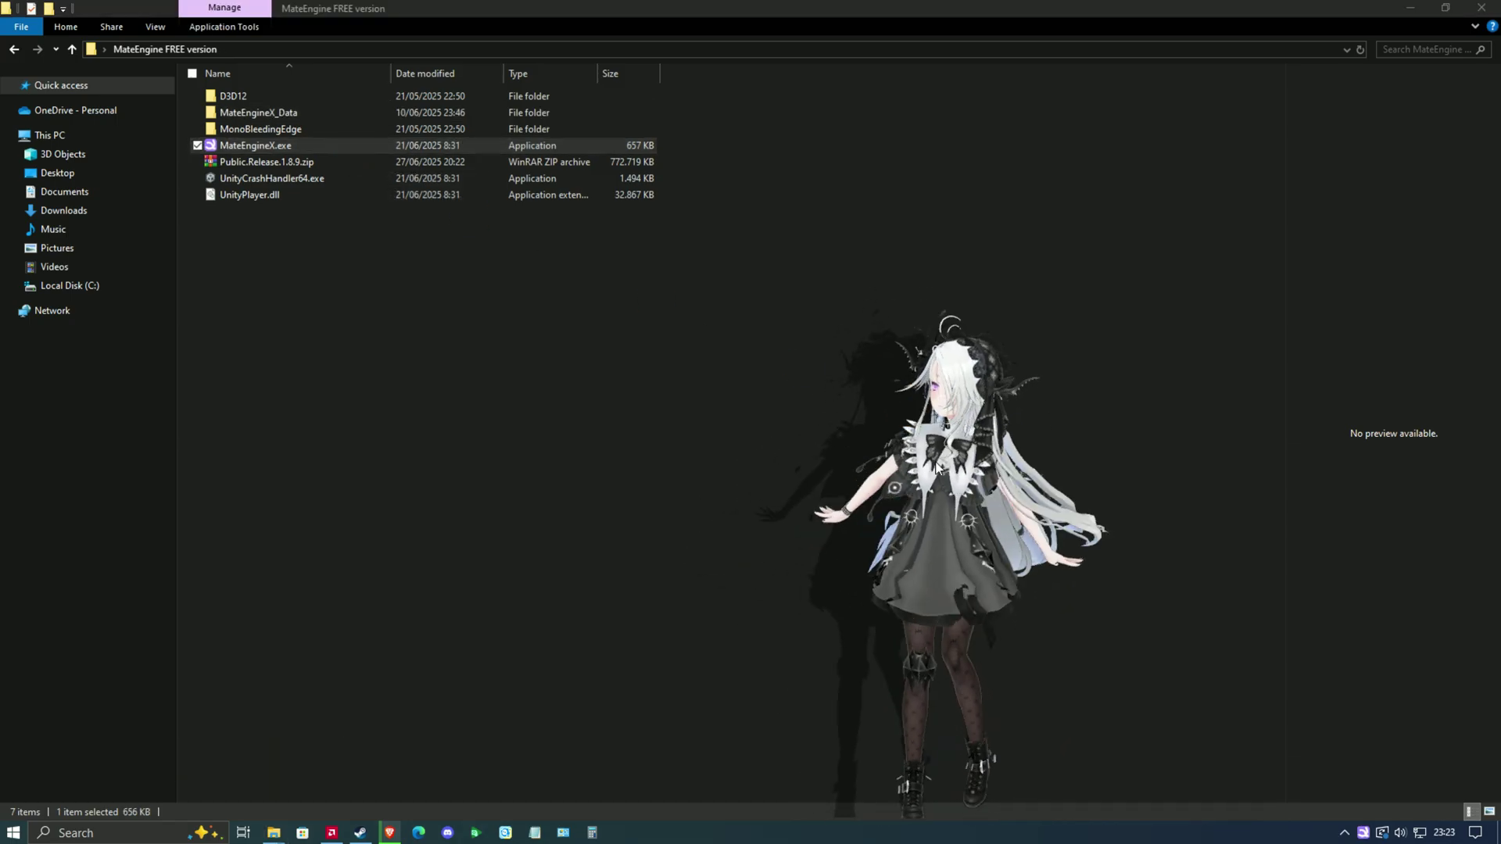
right_click(937, 474)
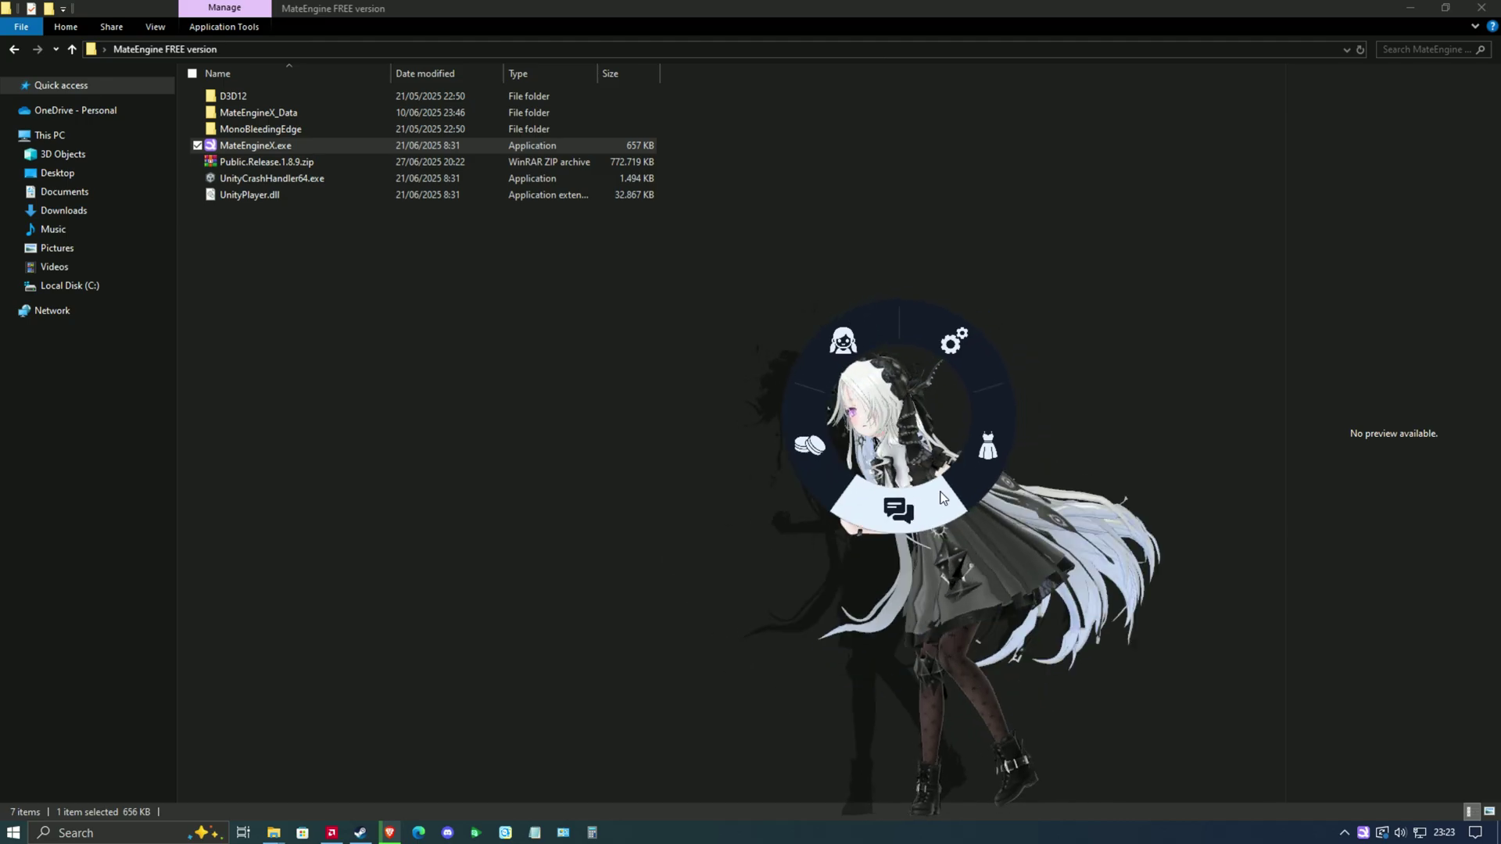
click(936, 497)
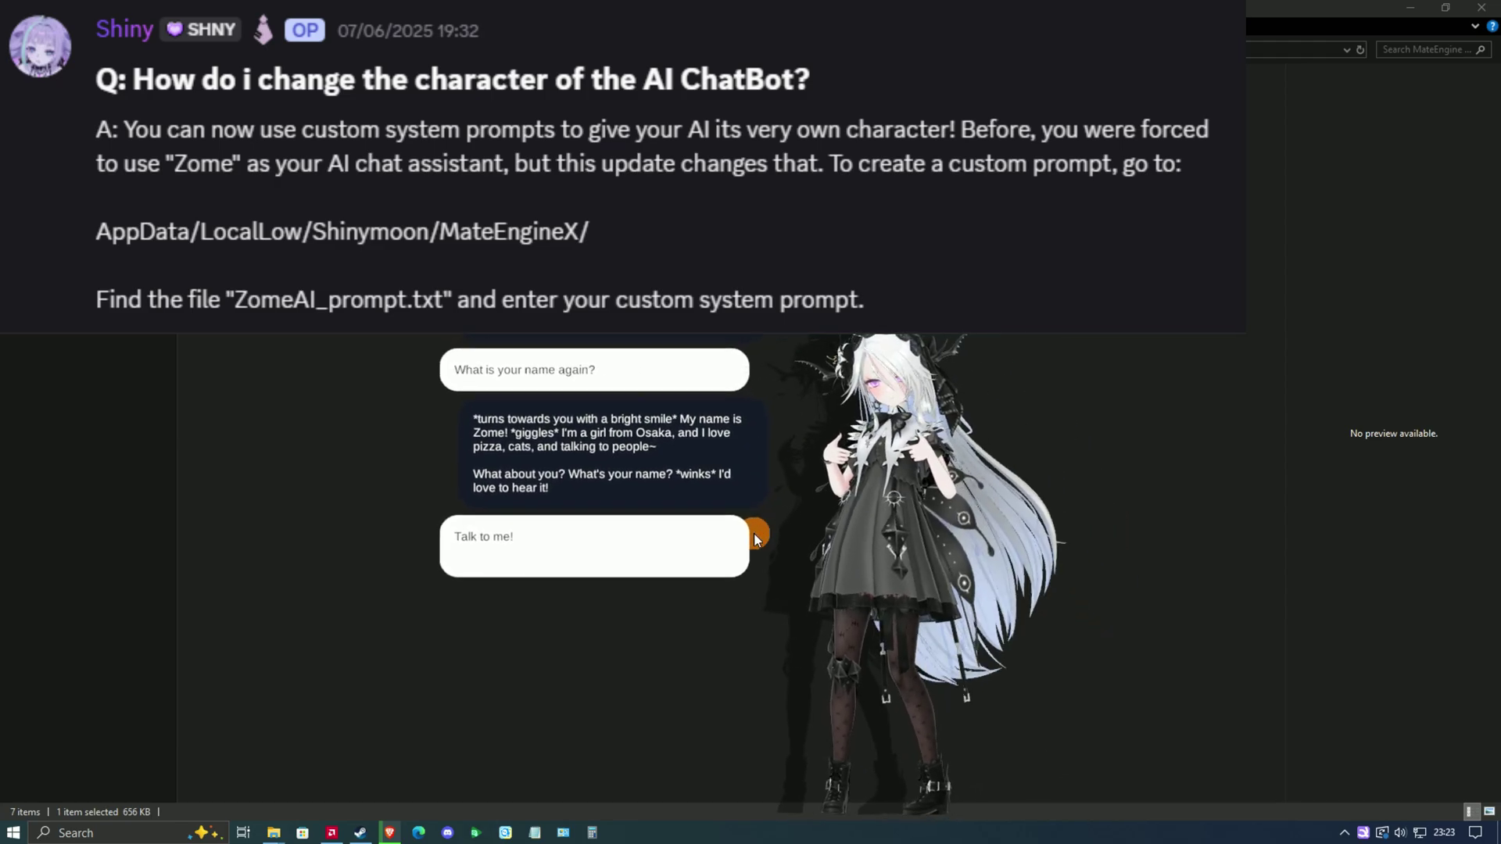
text(My name is Pharo)
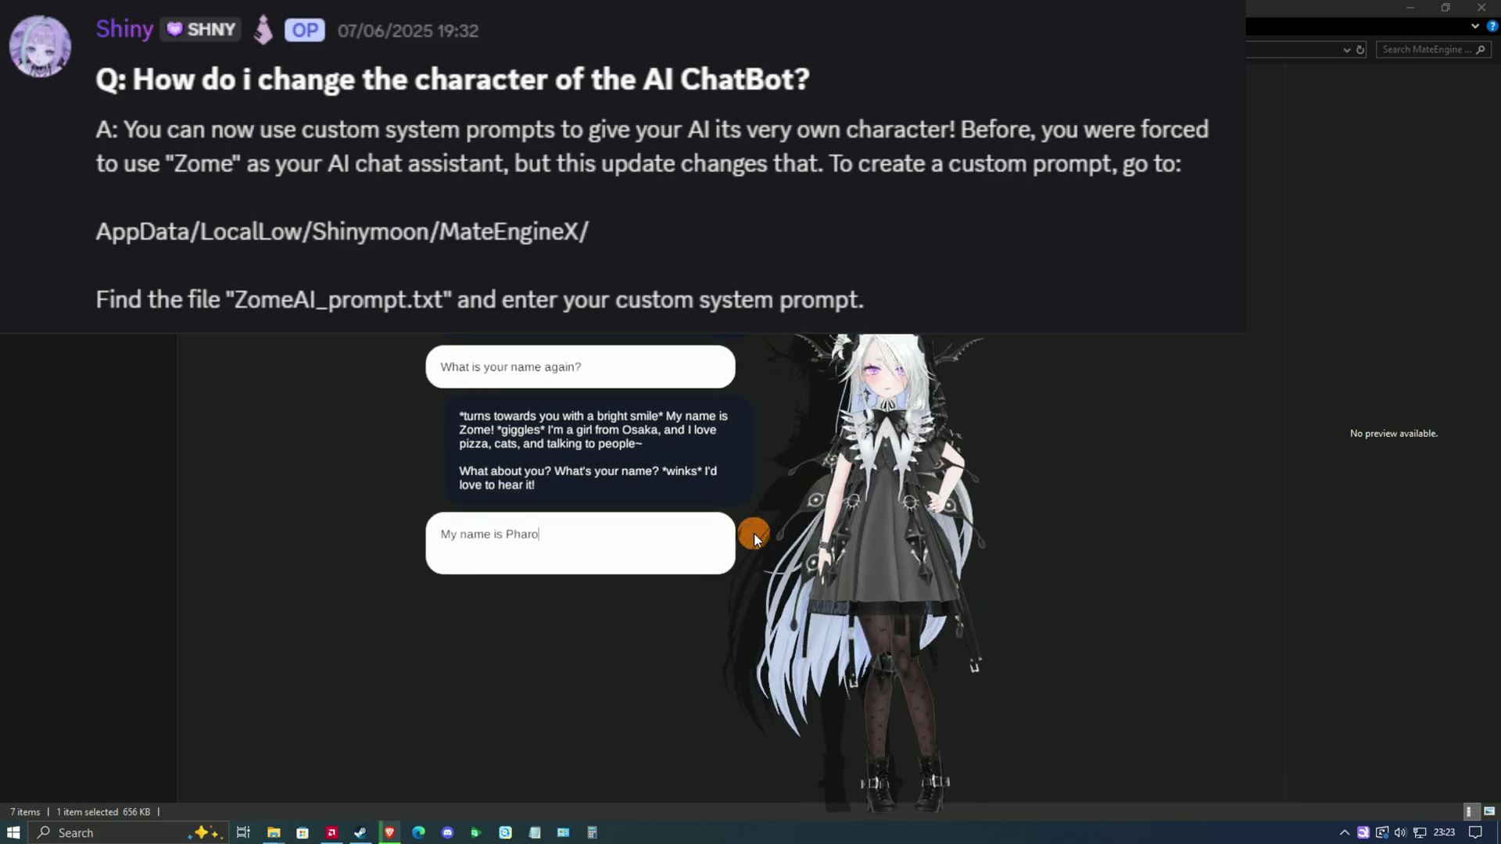
text(z.)
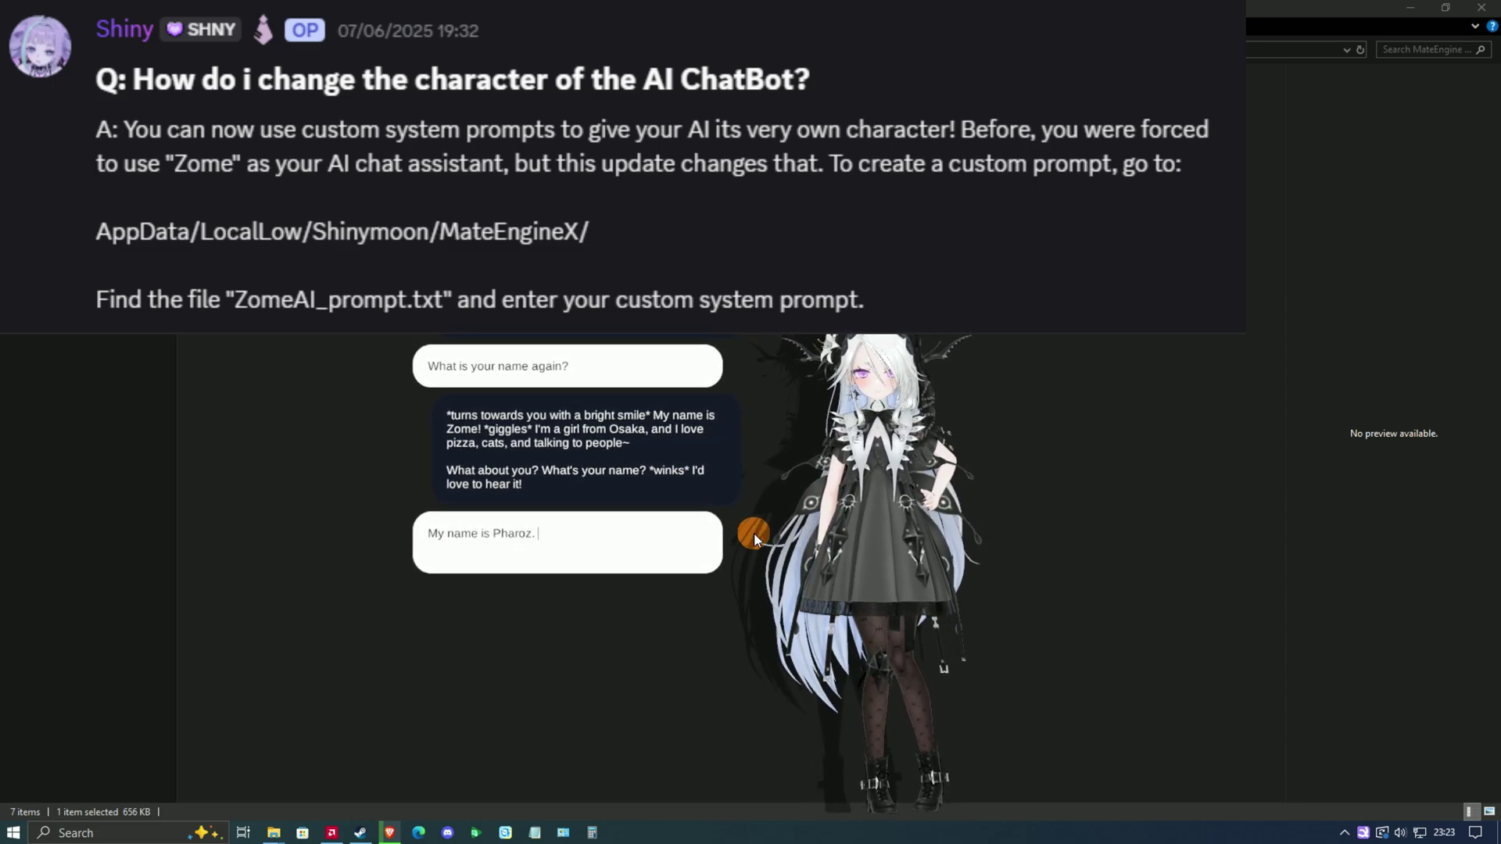
text( How's your day?)
Send a 'Talk to me!' message introducing yourself as Pharoz.
key(Return)
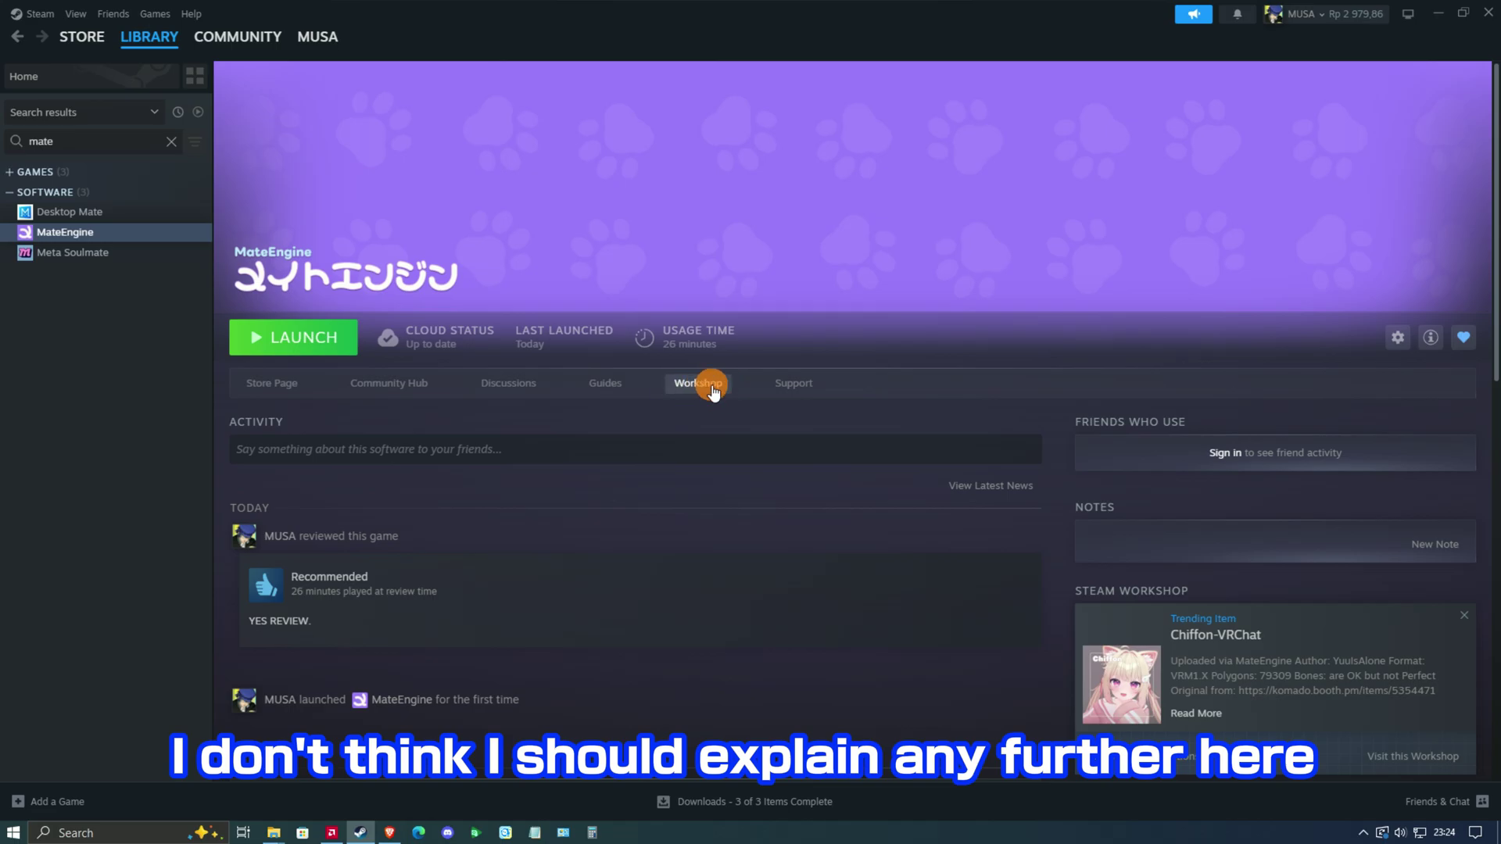
Browse MateEngine's Steam Workshop and subscribe to the Ado avatar.
click(698, 383)
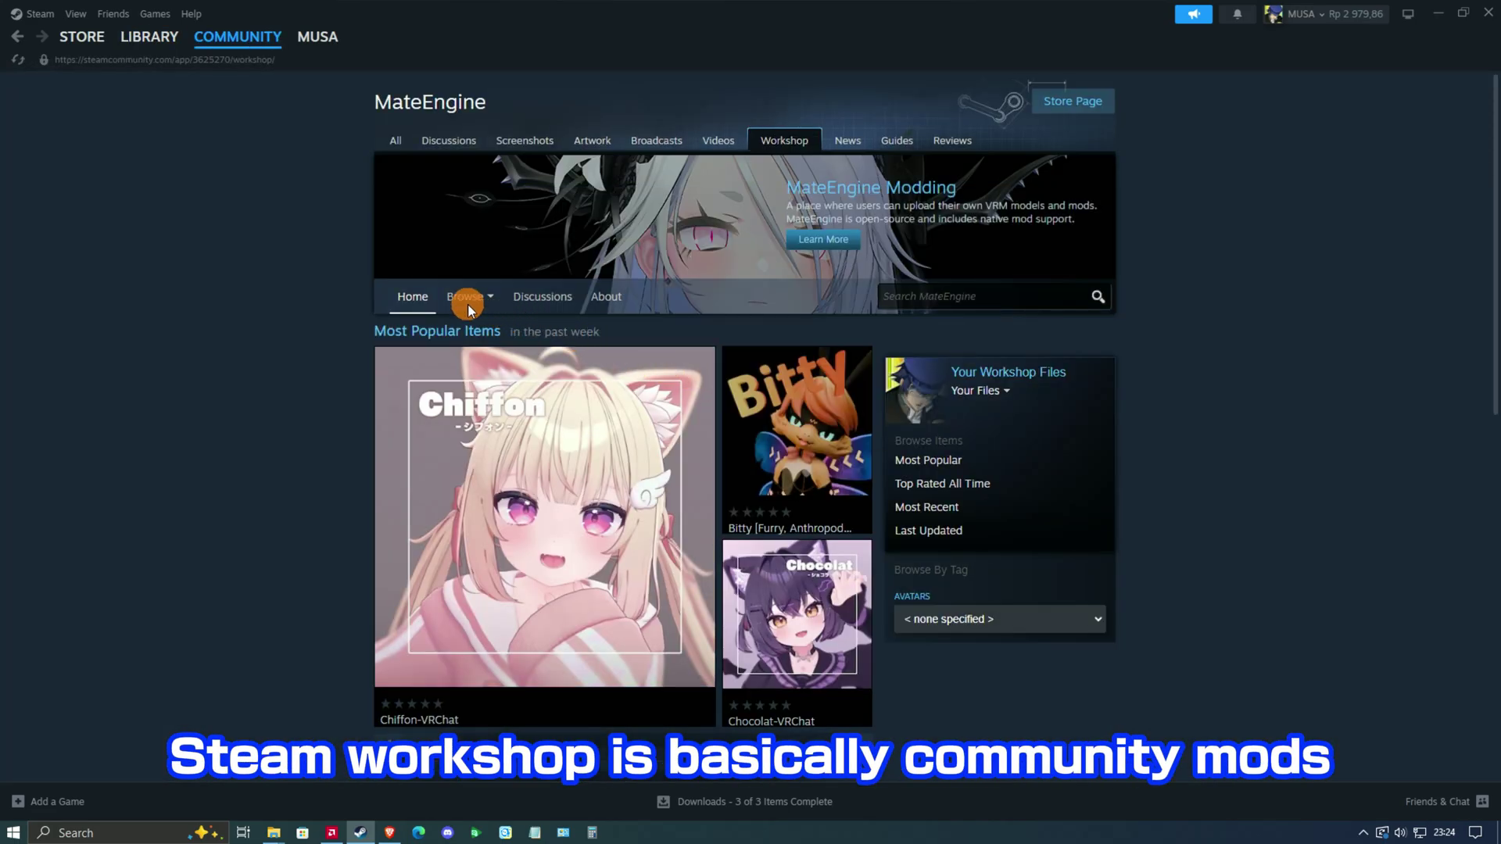
click(469, 300)
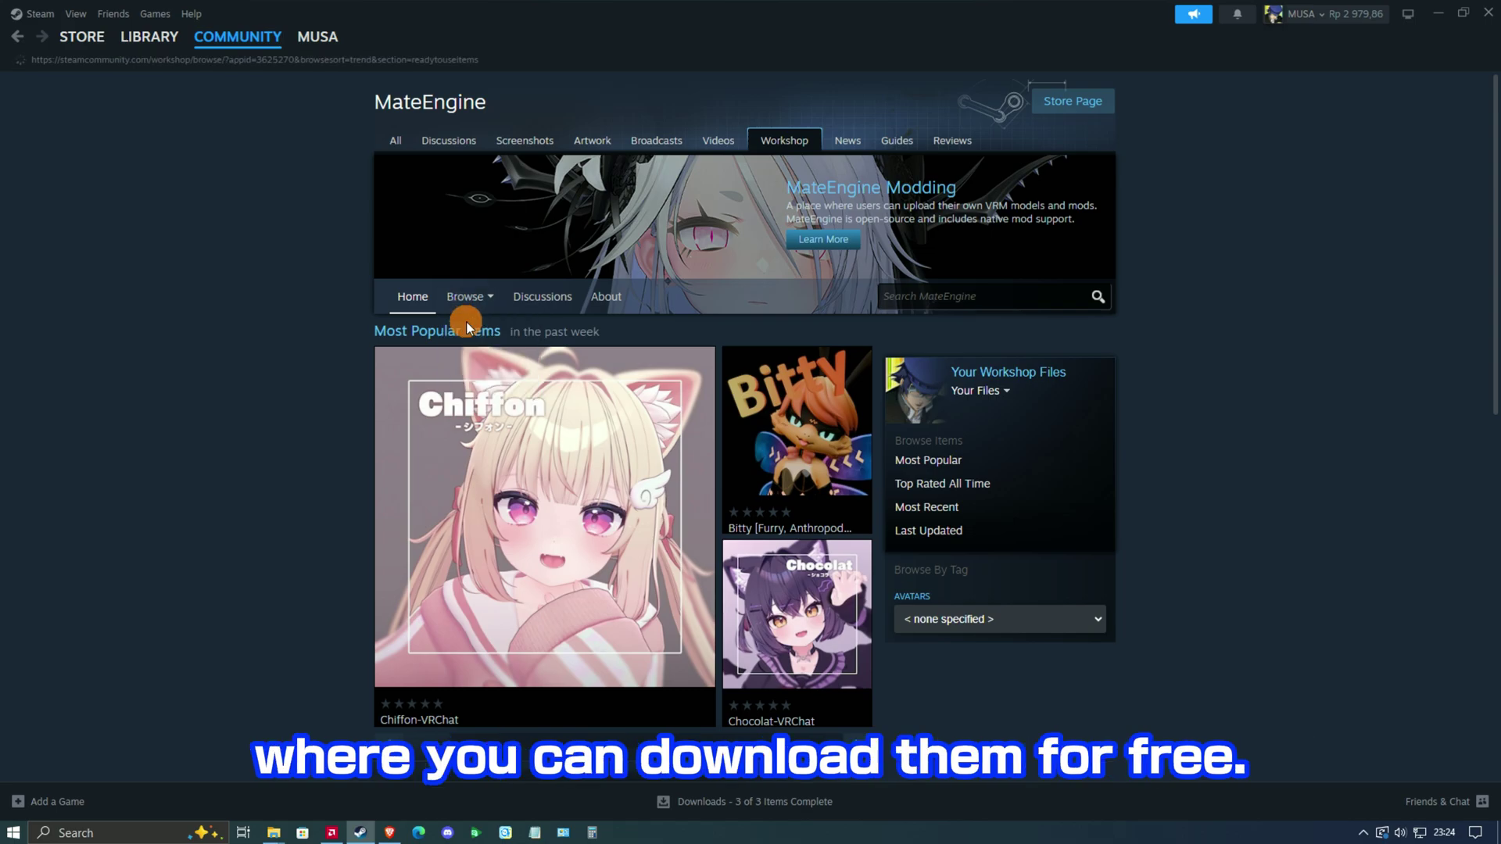
scroll(465, 321, down, 3)
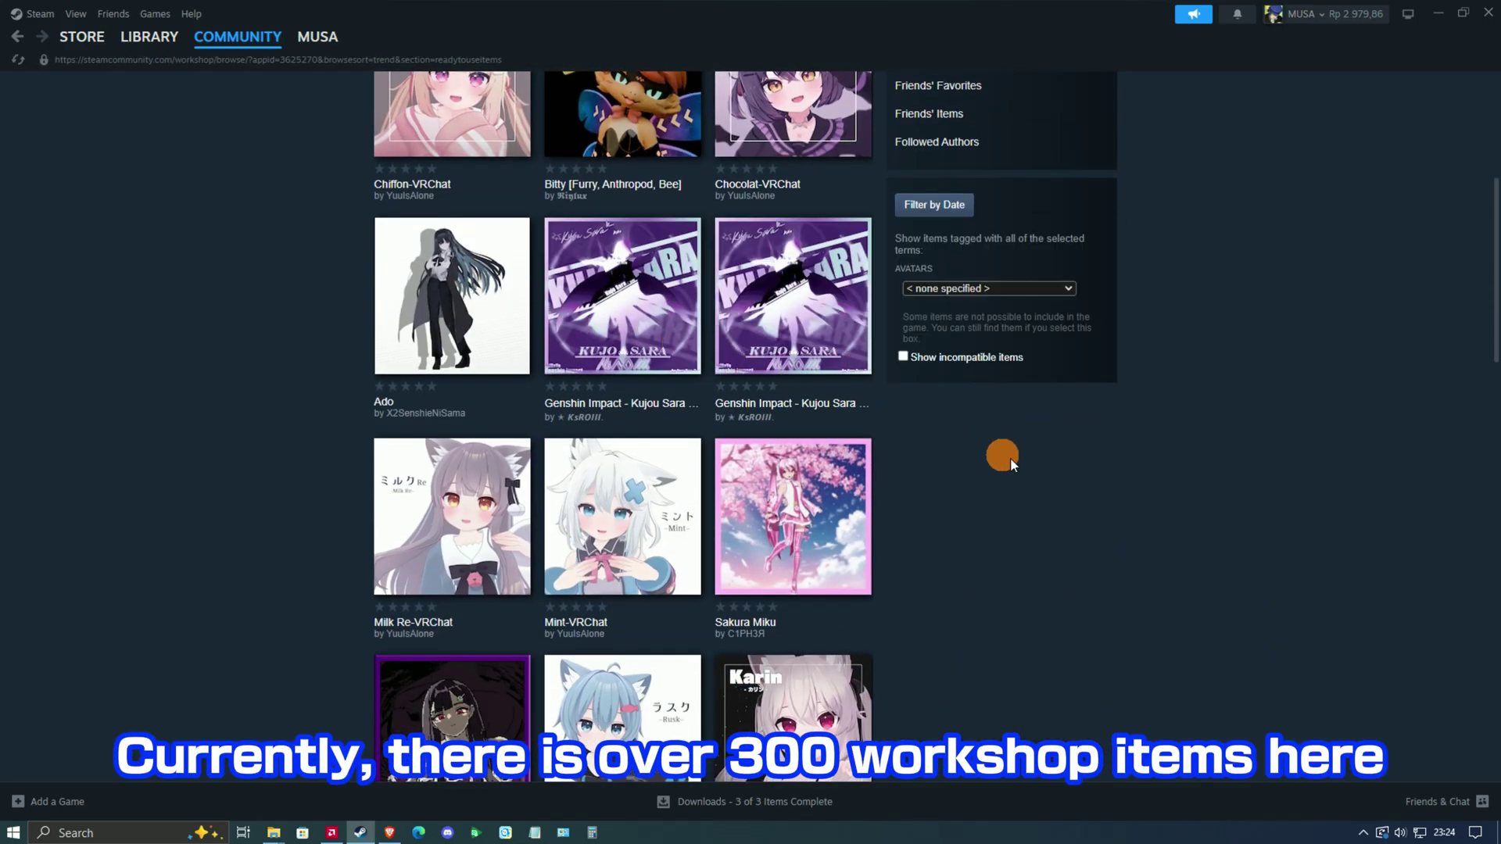
scroll(997, 475, down, 1)
scroll(992, 482, down, 2)
scroll(992, 483, down, 2)
scroll(992, 481, down, 4)
scroll(992, 482, down, 2)
scroll(1028, 534, up, 1)
scroll(1027, 533, up, 4)
scroll(1027, 534, up, 3)
scroll(1028, 534, up, 3)
scroll(1028, 533, up, 2)
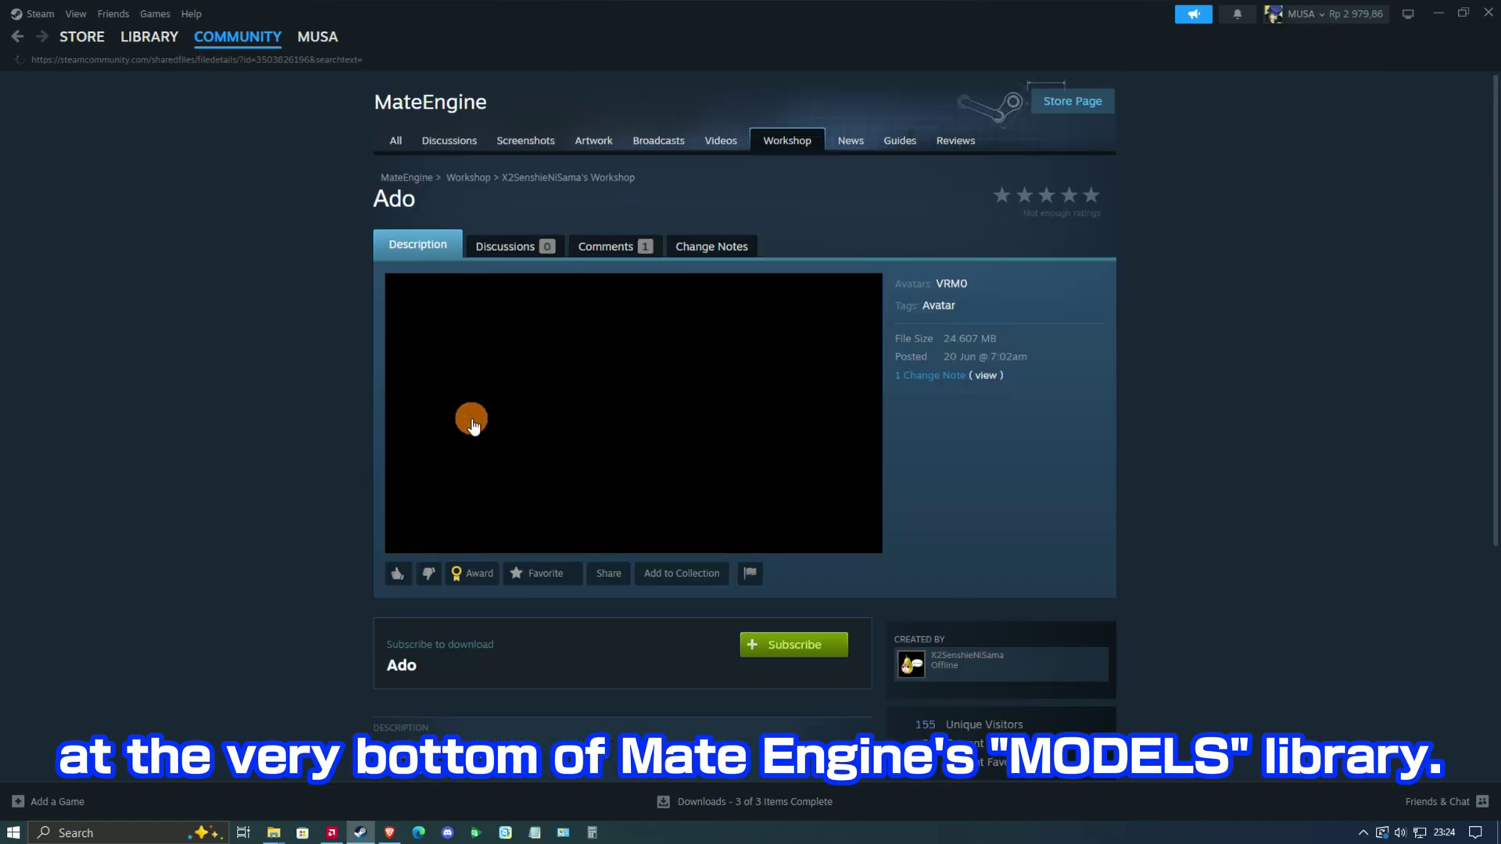
click(793, 645)
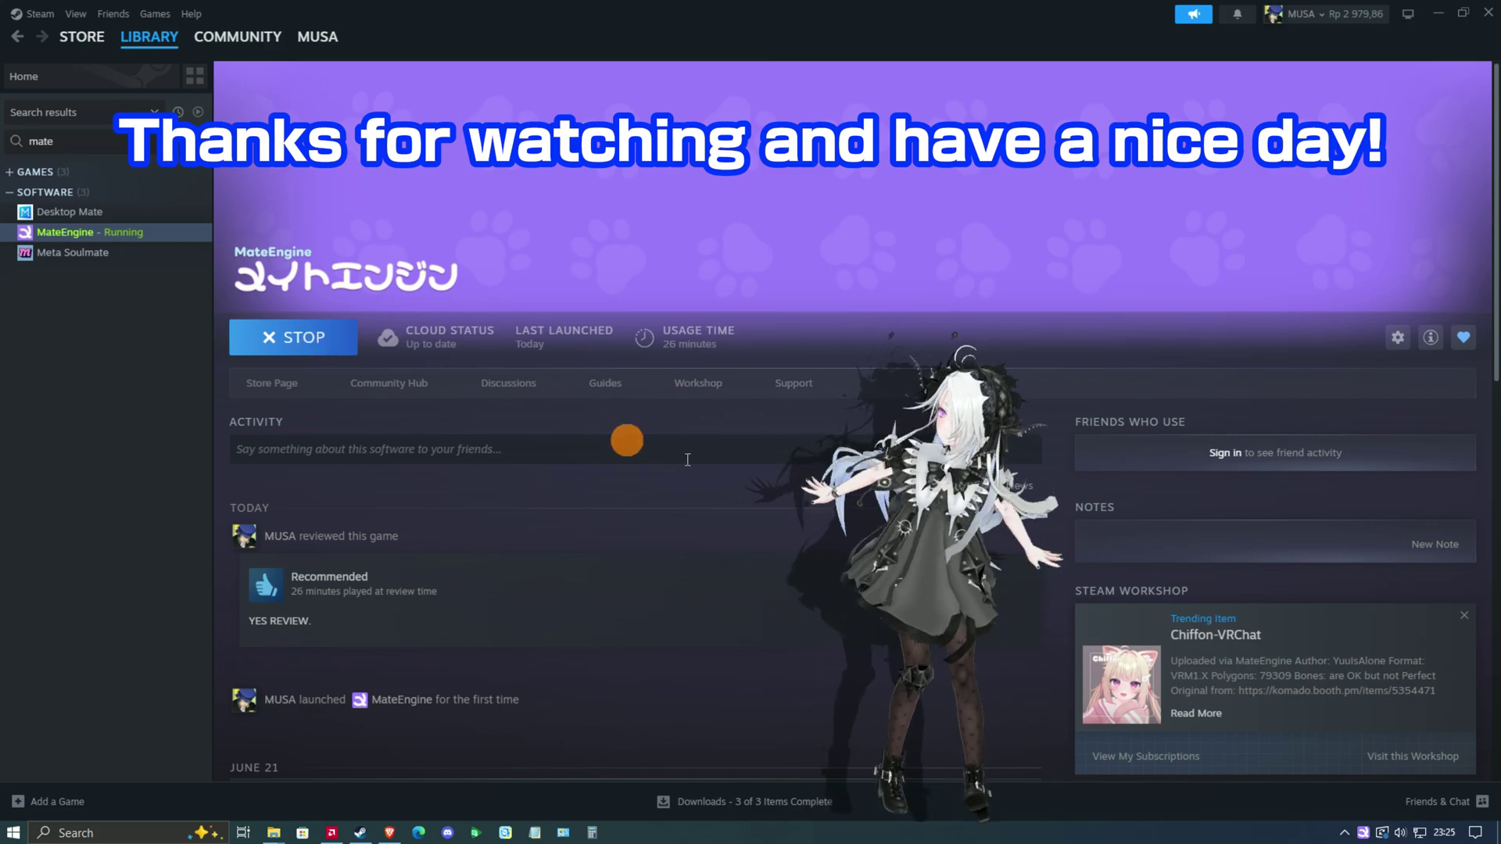
Open MateEngine's Models library from the character's settings to find the Ado avatar.
right_click(939, 398)
click(1027, 376)
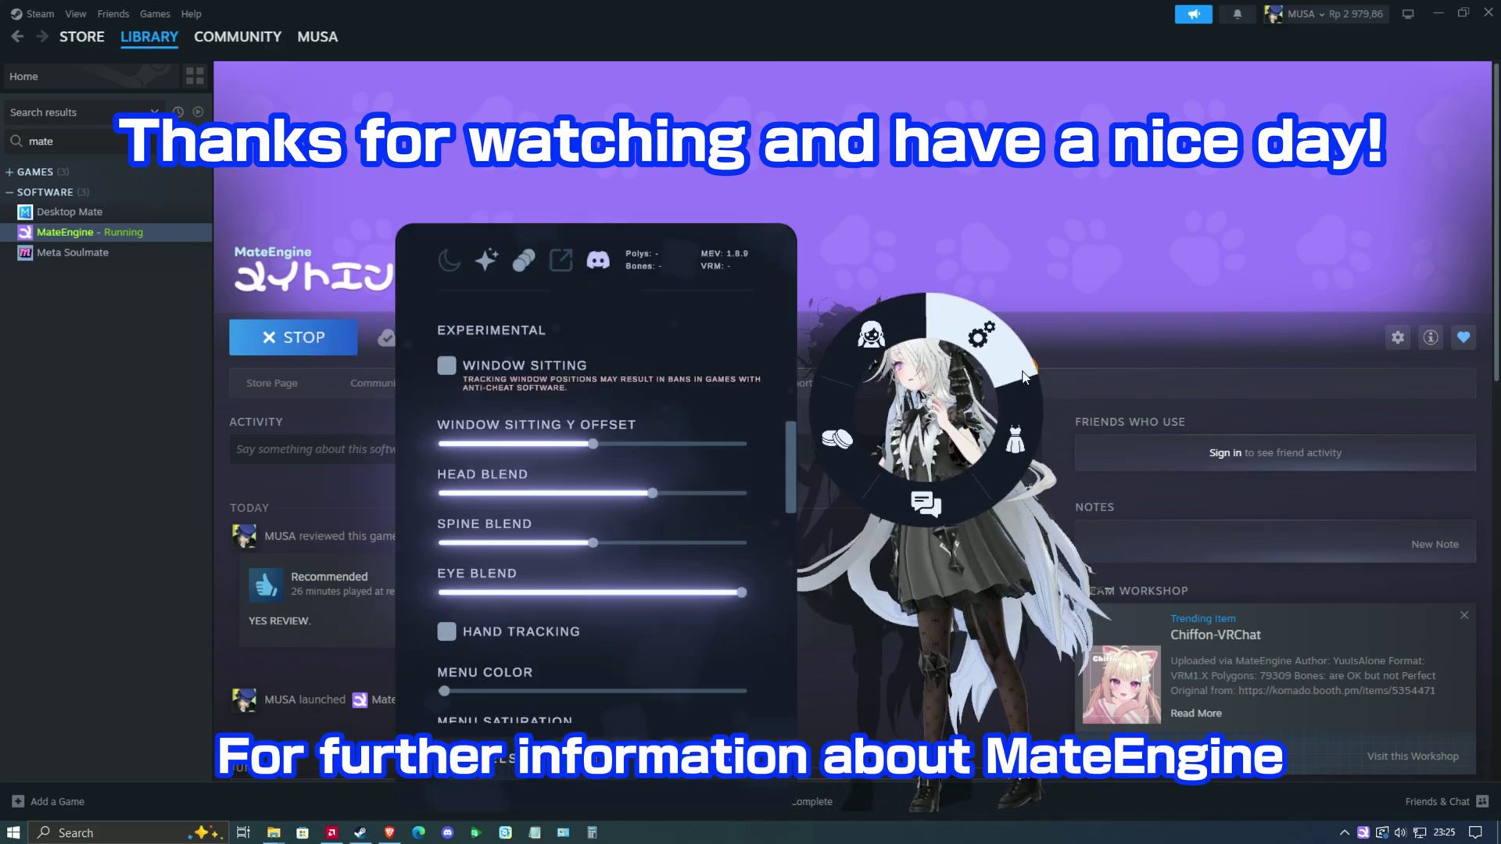
click(480, 768)
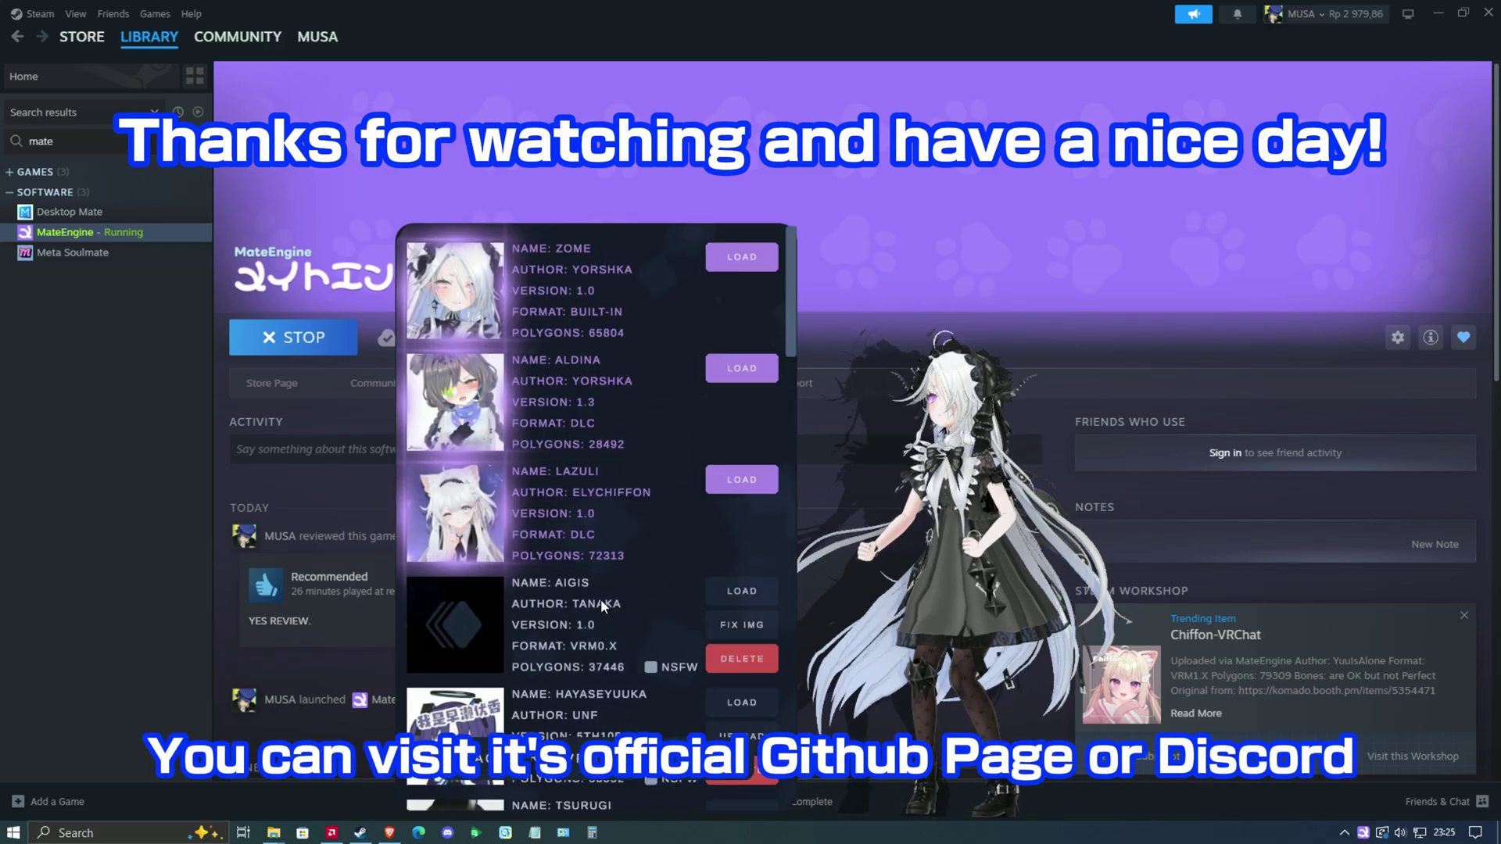
scroll(628, 577, down, 5)
scroll(628, 577, down, 5)
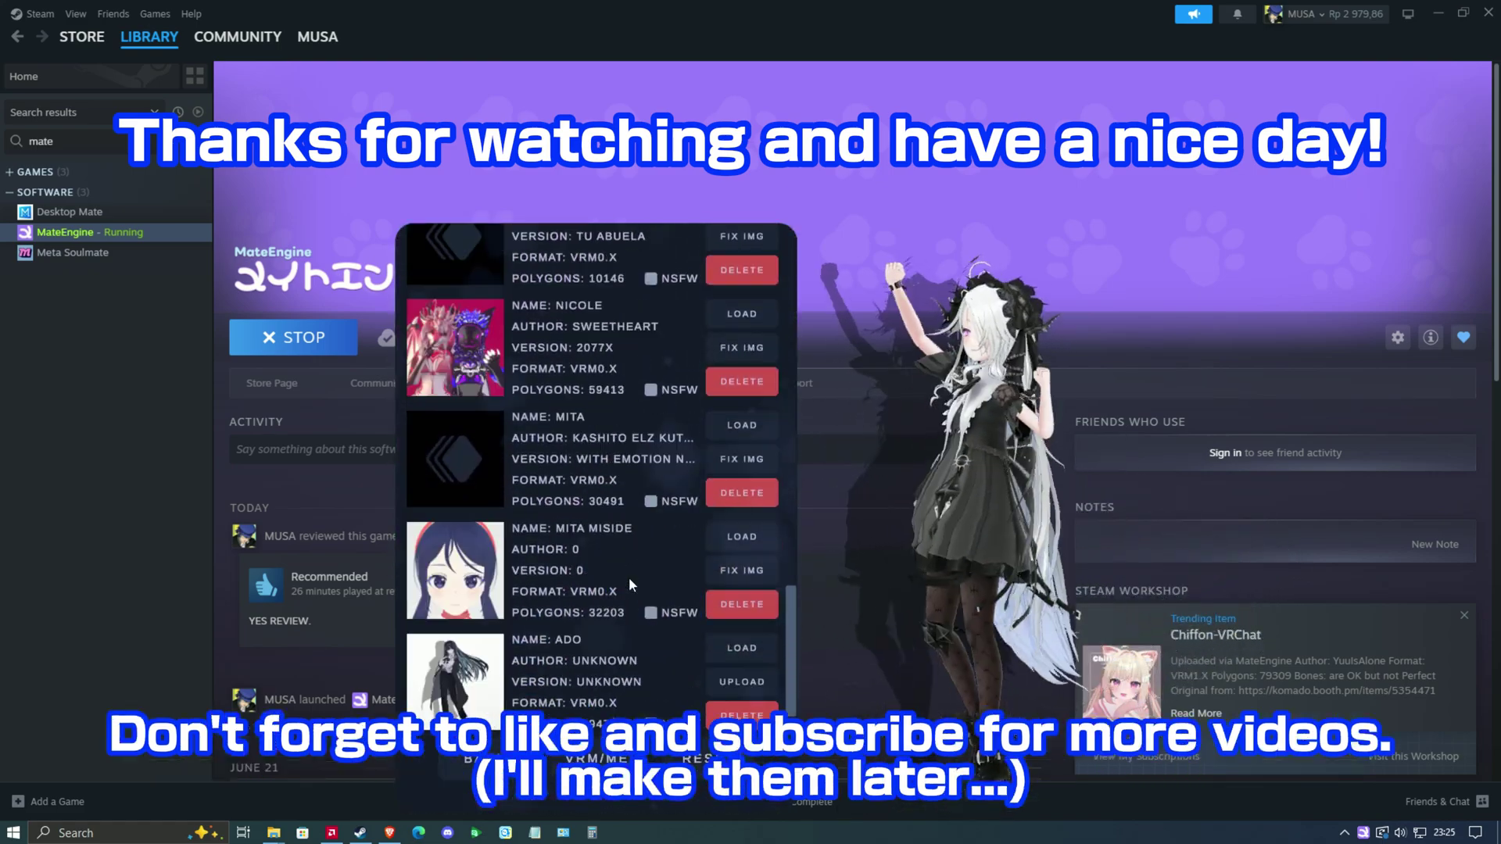